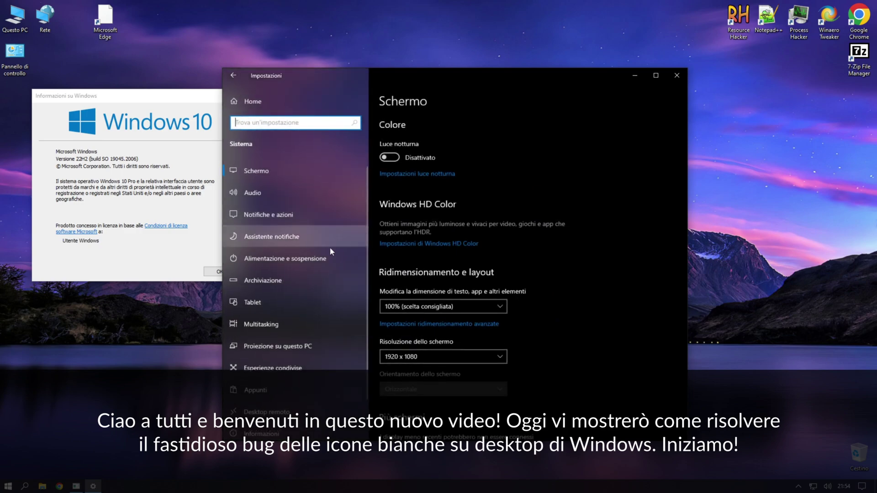
Step: Open the Informazioni page of the system settings, move the window clear of the Windows information box, and check the edition and version
{"action": "left_click", "coordinate": [260, 392]}
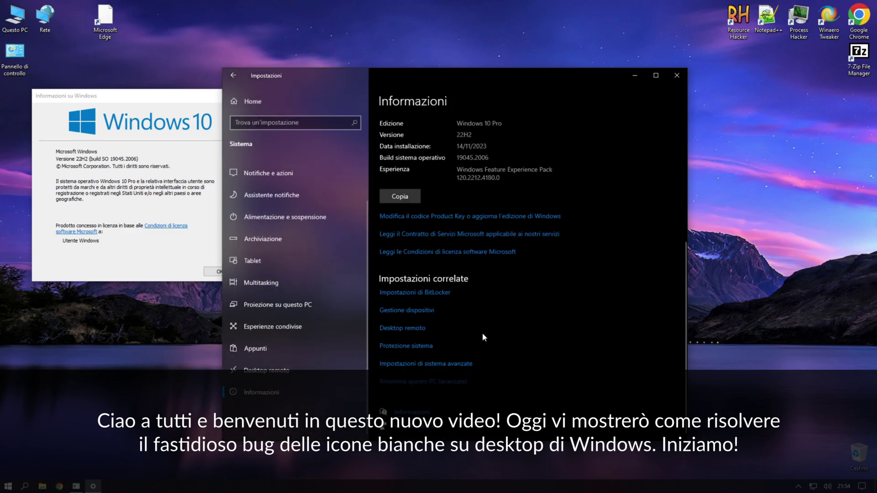
{"action": "left_click_drag", "start_coordinate": [484, 80], "coordinate": [572, 69]}
{"action": "left_click", "coordinate": [447, 112]}
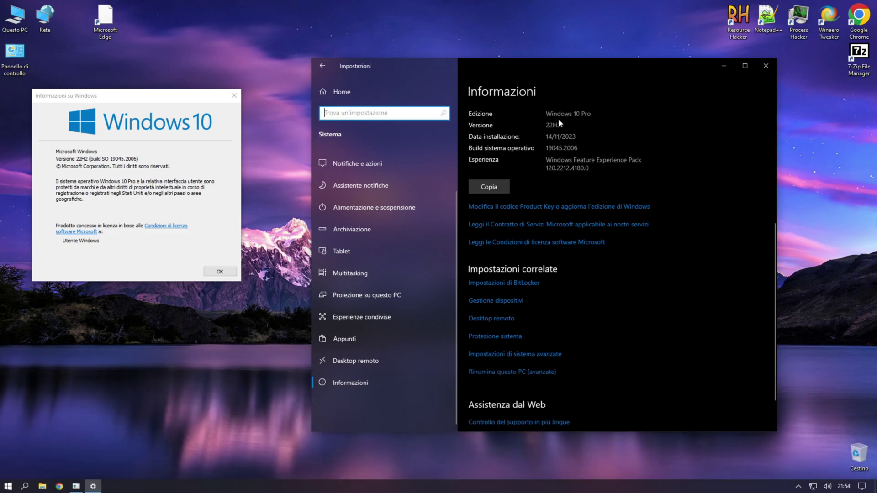
{"action": "left_click", "coordinate": [552, 119]}
{"action": "double_click", "coordinate": [553, 125]}
{"action": "left_click", "coordinate": [553, 125]}
{"action": "double_click", "coordinate": [553, 125]}
{"action": "left_click", "coordinate": [554, 125]}
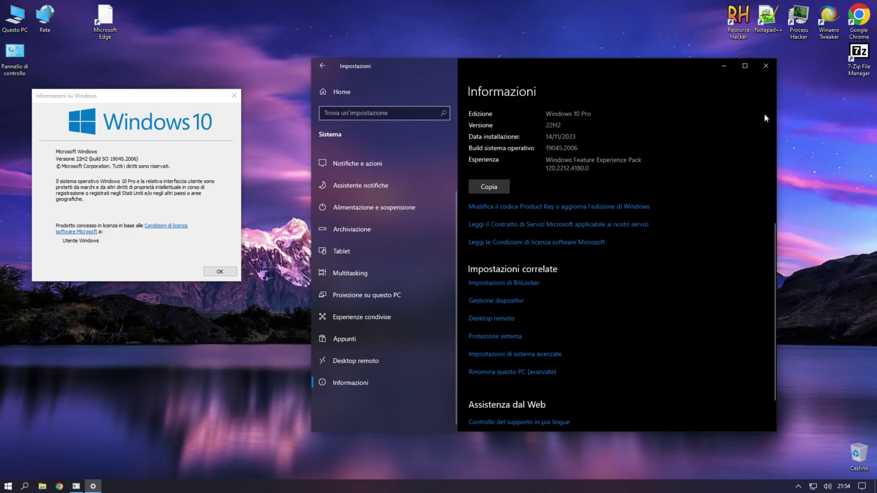
Step: Close the Impostazioni window and the Informazioni su Windows box
{"action": "left_click_drag", "start_coordinate": [709, 69], "coordinate": [700, 80]}
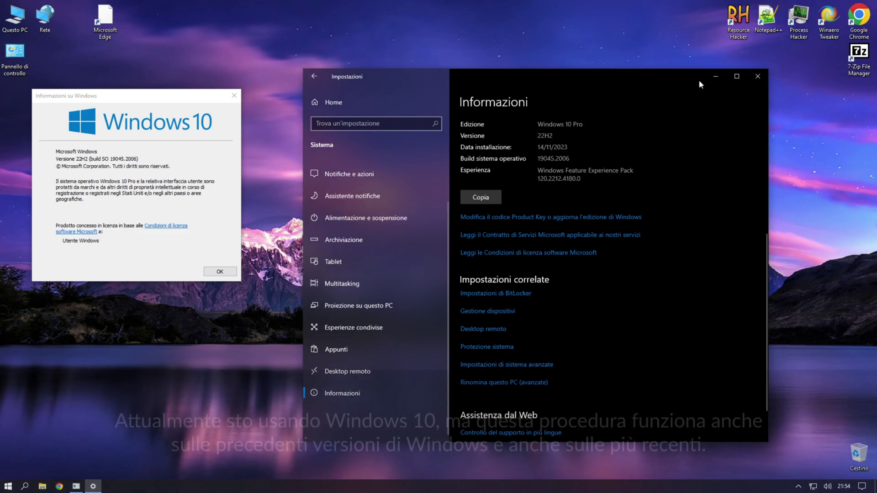
{"action": "left_click", "coordinate": [757, 78]}
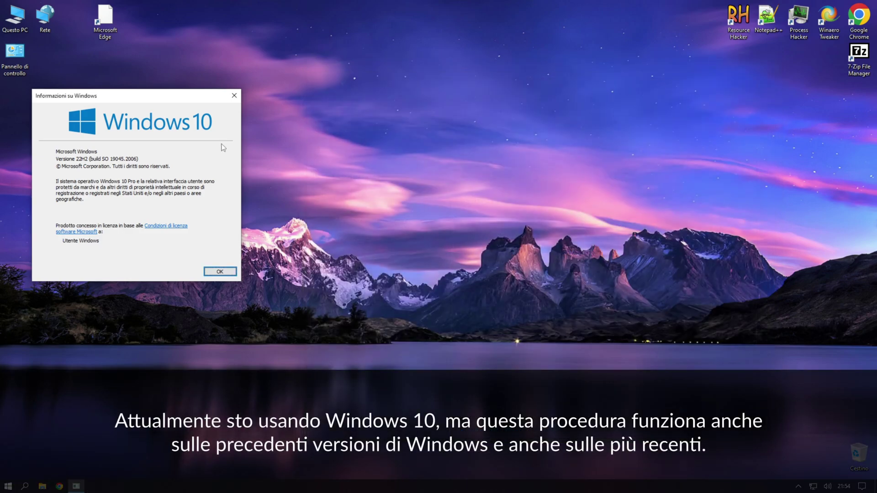
{"action": "left_click", "coordinate": [220, 274]}
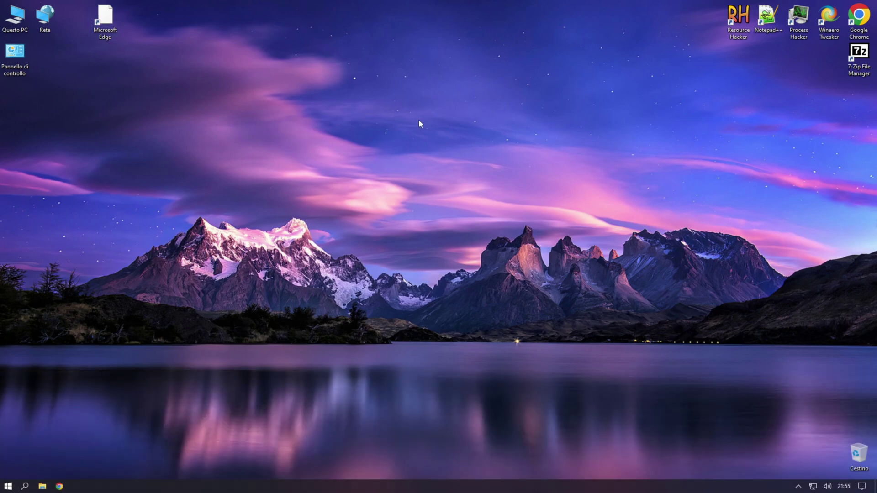
Step: Refresh the desktop with Aggiorna
{"action": "right_click", "coordinate": [419, 120]}
{"action": "left_click", "coordinate": [387, 145]}
{"action": "right_click", "coordinate": [386, 144]}
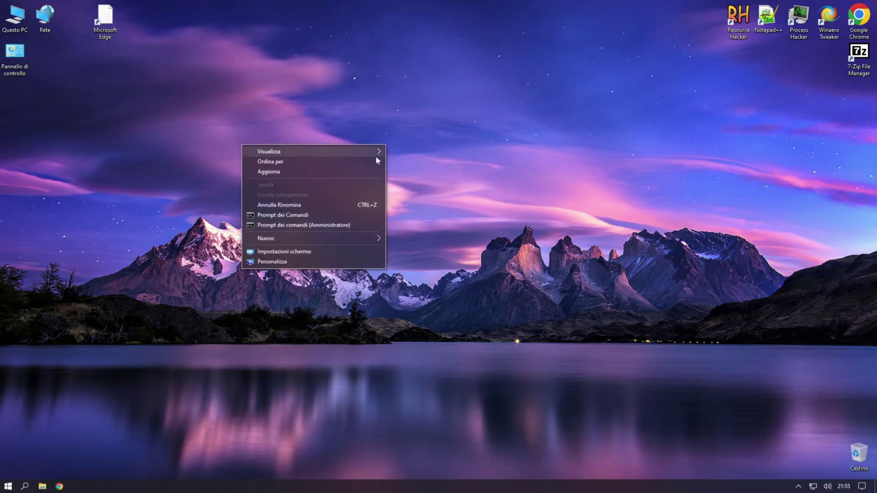
{"action": "left_click", "coordinate": [364, 174]}
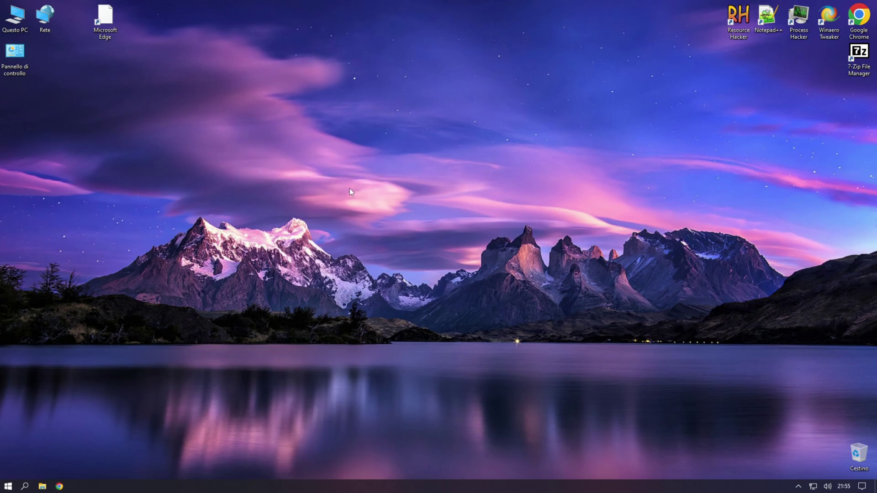
Step: Inspect the general properties of the Microsoft Edge desktop shortcut, including its advanced attributes, and close them without changes
{"action": "right_click", "coordinate": [108, 39]}
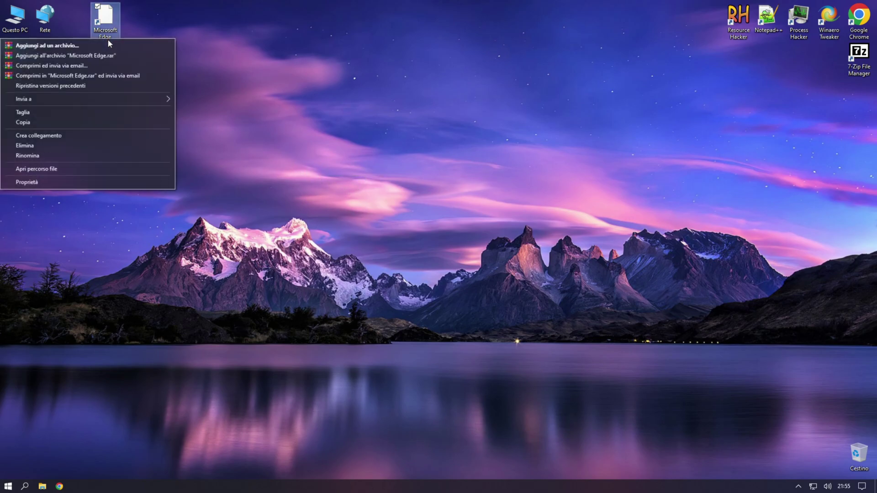
{"action": "left_click", "coordinate": [60, 182]}
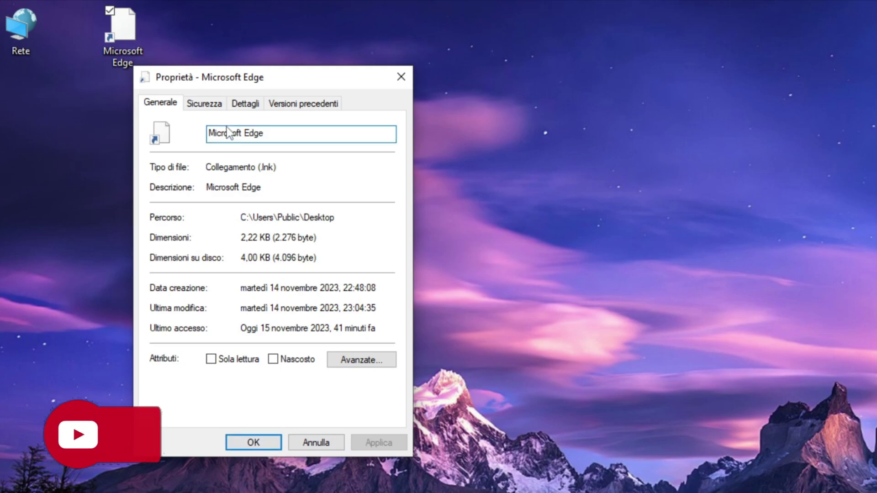
{"action": "left_click", "coordinate": [363, 366]}
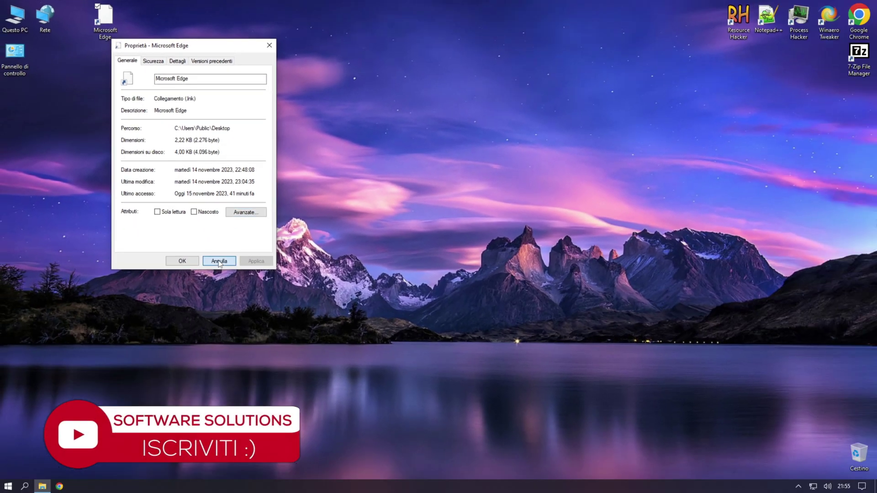
{"action": "left_click", "coordinate": [287, 388]}
{"action": "left_click", "coordinate": [622, 444]}
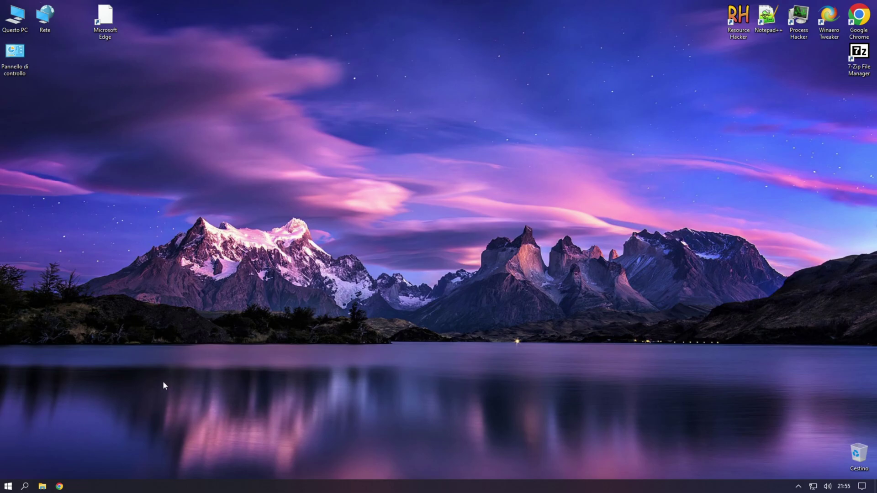
{"action": "left_click", "coordinate": [43, 487]}
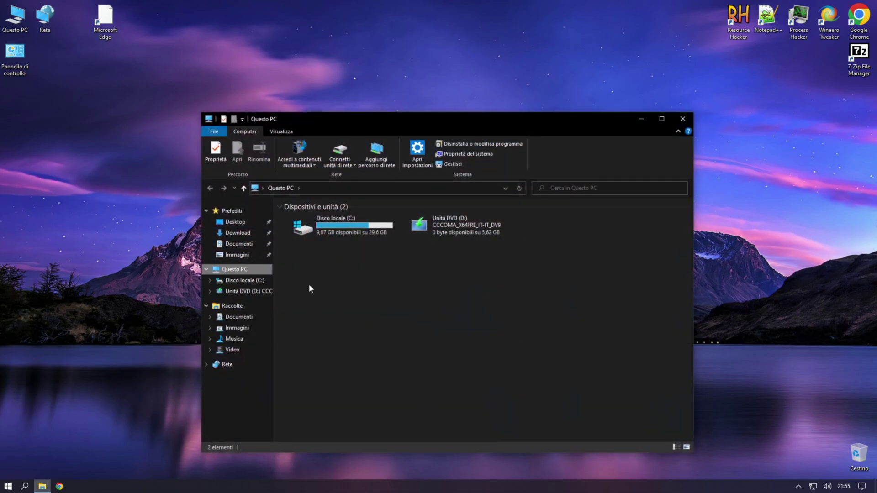
{"action": "left_click", "coordinate": [387, 188]}
{"action": "left_click", "coordinate": [462, 292]}
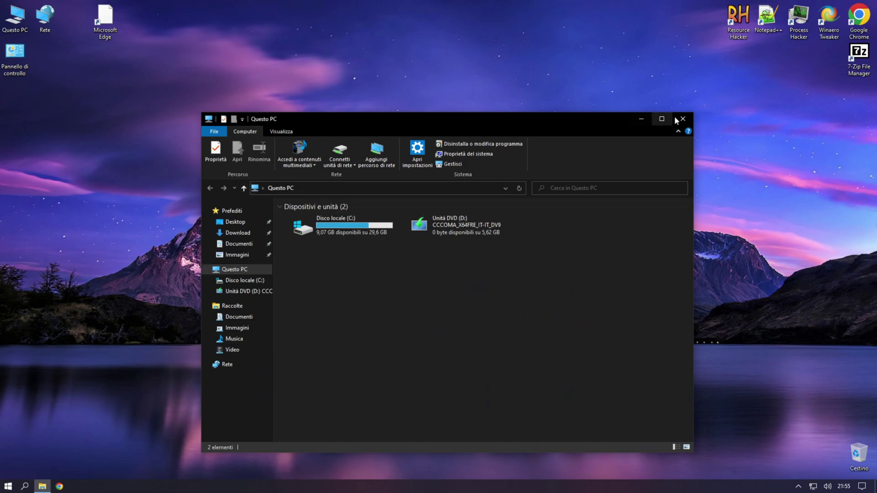
{"action": "left_click", "coordinate": [679, 118]}
Step: Restart the Esplora risorse process in Gestione attività and close Gestione attività
{"action": "right_click", "coordinate": [418, 485]}
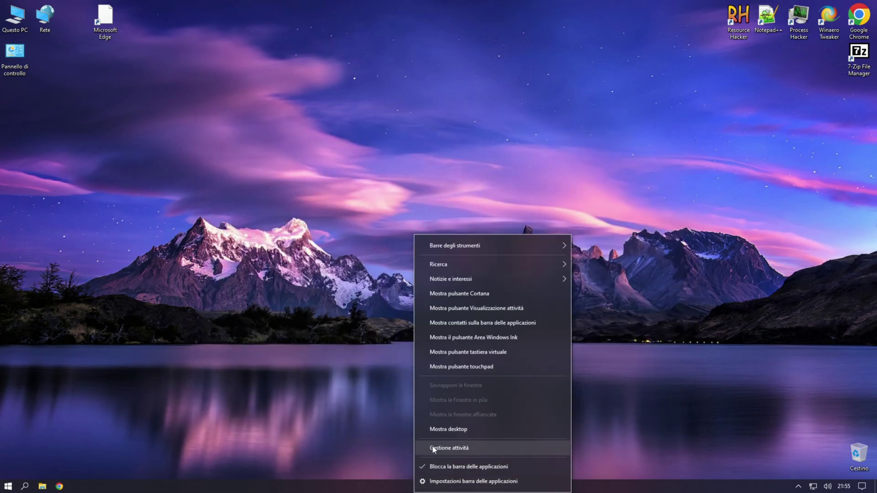
{"action": "left_click", "coordinate": [449, 447]}
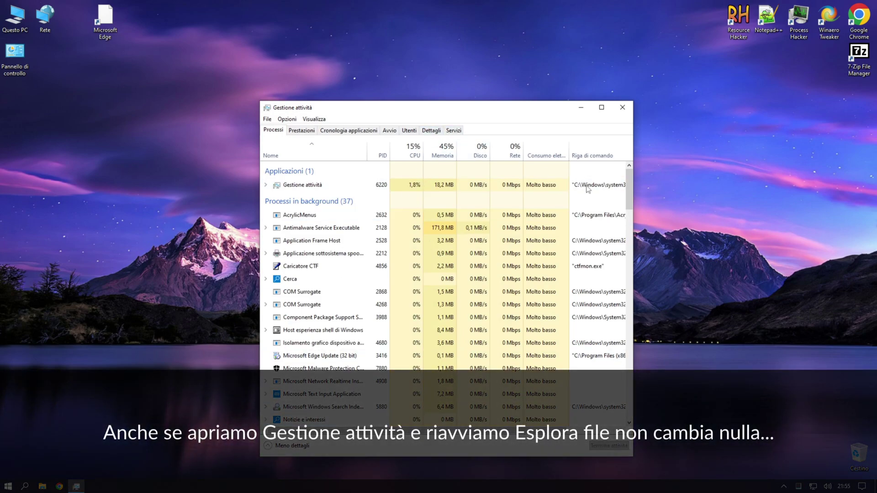
{"action": "scroll", "coordinate": [338, 362], "scroll_direction": "down", "scroll_amount": 6}
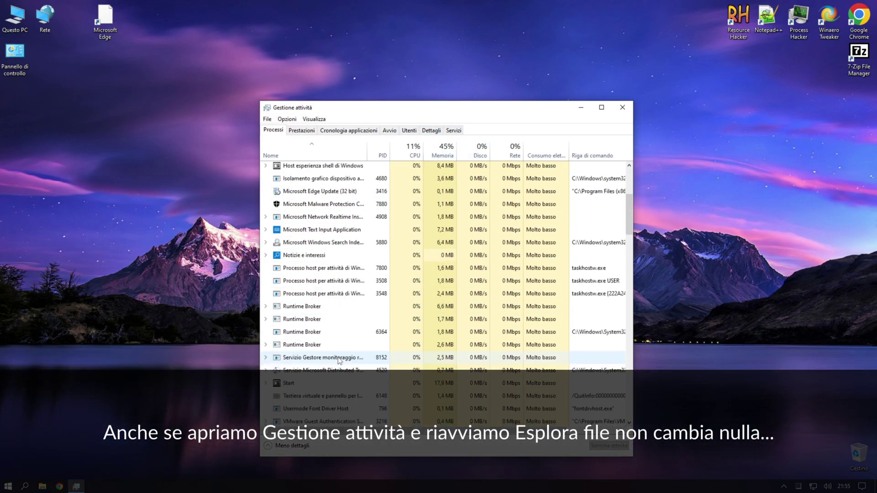
{"action": "scroll", "coordinate": [338, 362], "scroll_direction": "down", "scroll_amount": 3}
{"action": "left_click", "coordinate": [314, 375]}
{"action": "right_click", "coordinate": [319, 375]}
{"action": "left_click", "coordinate": [325, 379]}
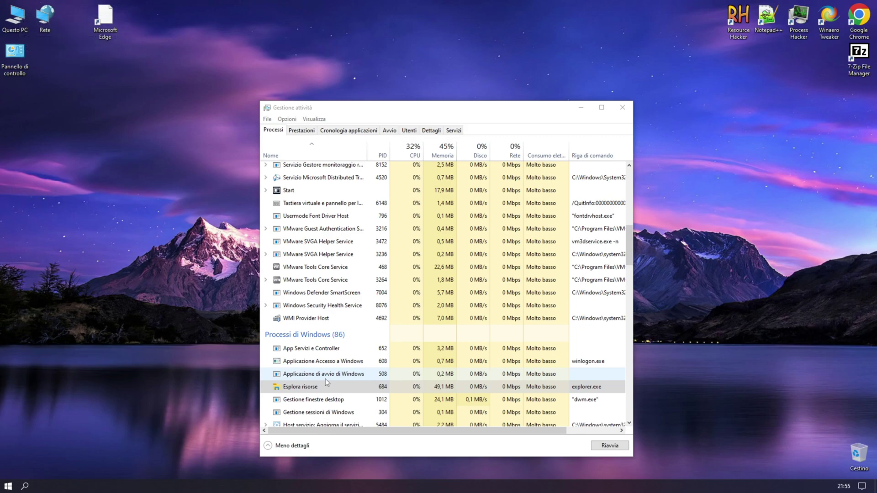
{"action": "left_click", "coordinate": [622, 107]}
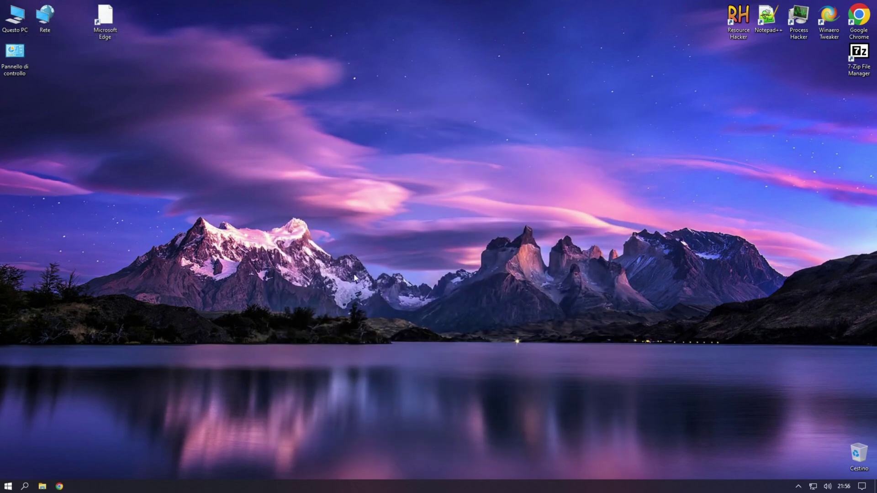
Step: Sign out of the current Windows account and sign back in to the desktop
{"action": "left_click", "coordinate": [7, 486]}
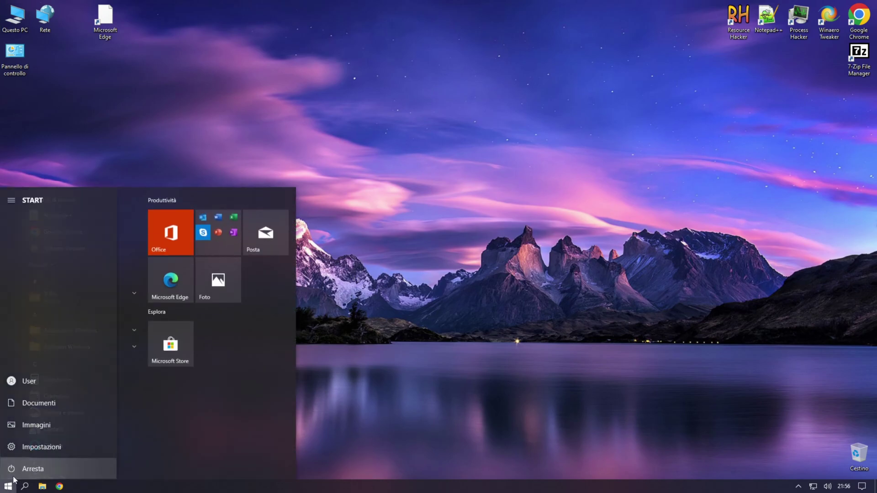
{"action": "left_click", "coordinate": [29, 383]}
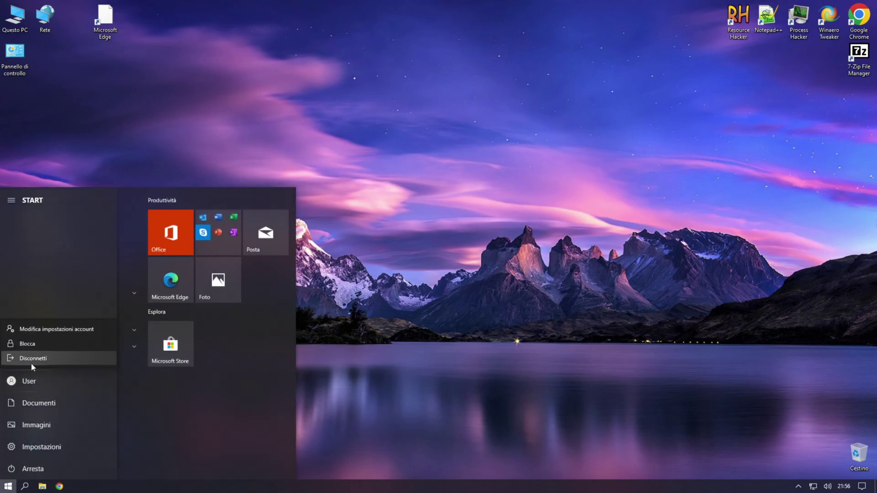
{"action": "left_click", "coordinate": [33, 363]}
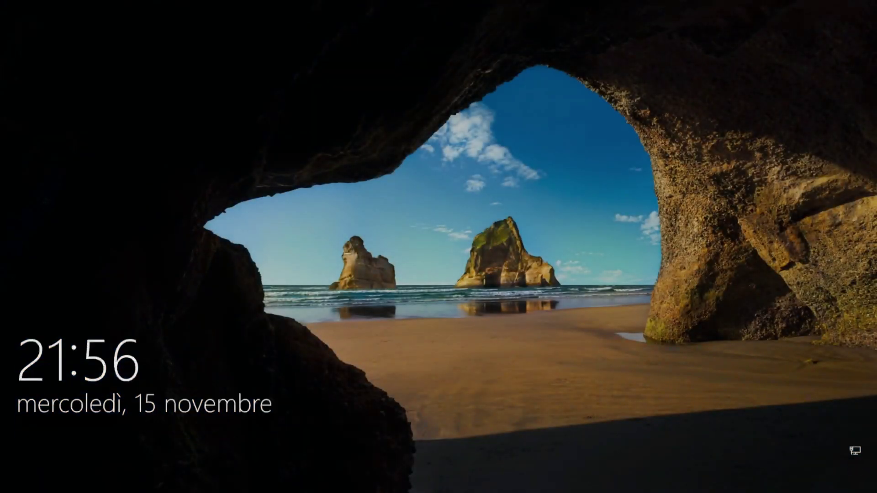
{"action": "left_click", "coordinate": [447, 325]}
{"action": "left_click", "coordinate": [447, 283]}
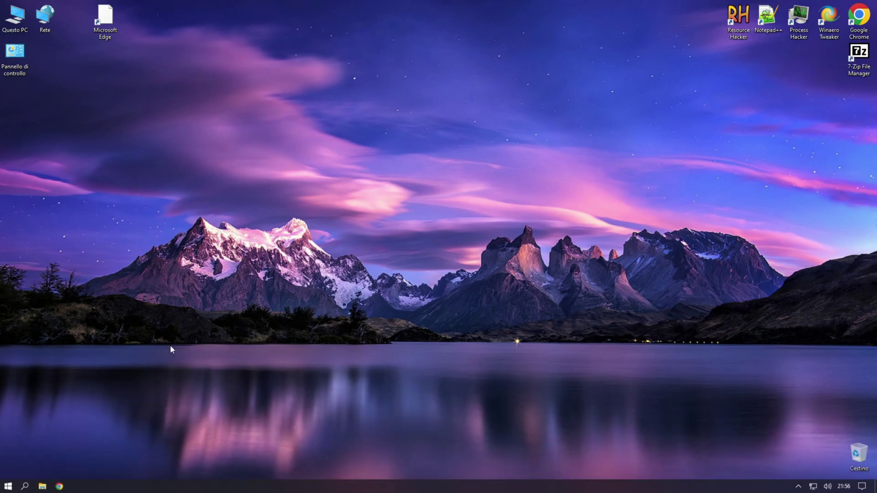
Step: Open File Explorer and go to the %appdata% location
{"action": "left_click", "coordinate": [42, 487]}
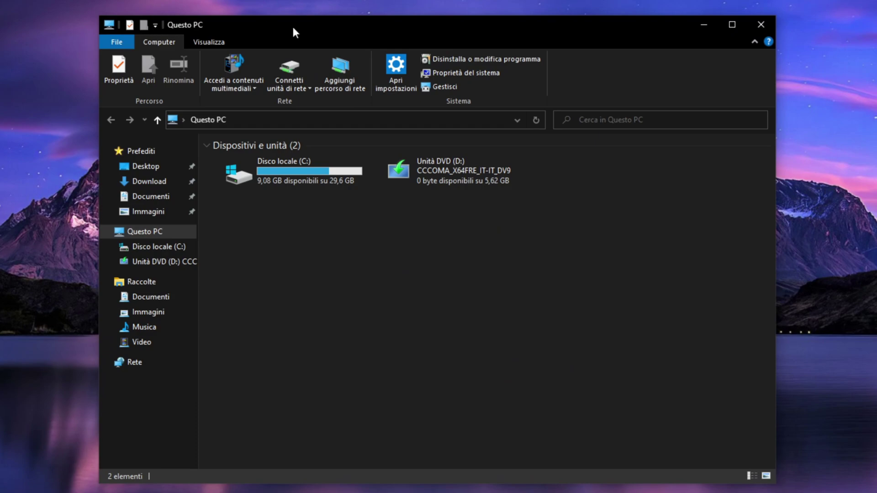
{"action": "left_click", "coordinate": [265, 121]}
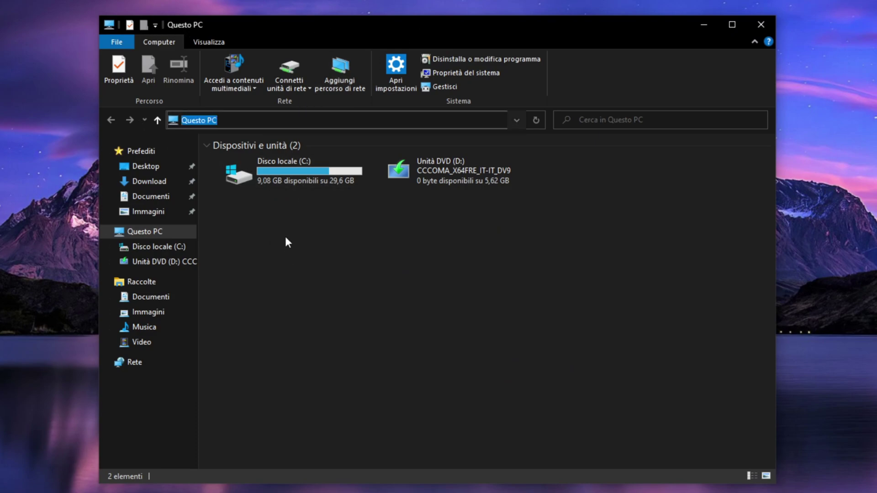
{"action": "key", "text": "BackSpace"}
{"action": "type", "text": "%appd"}
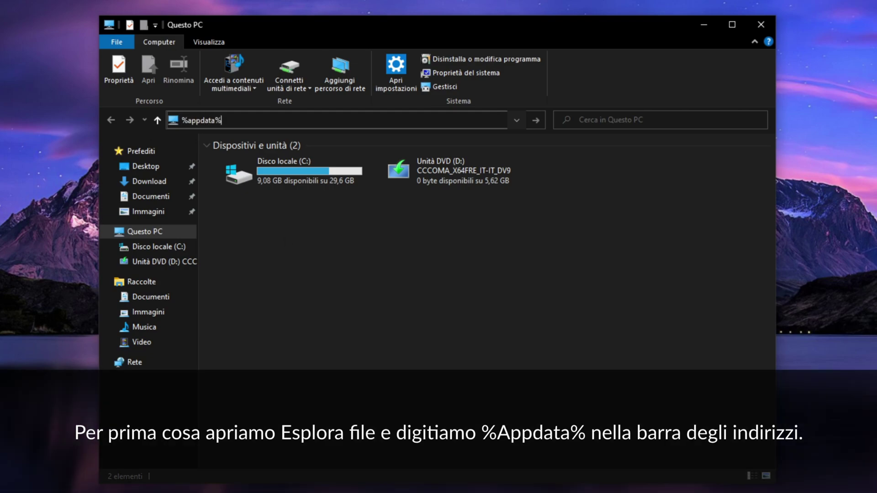
{"action": "type", "text": "ata%"}
{"action": "key", "text": "Return"}
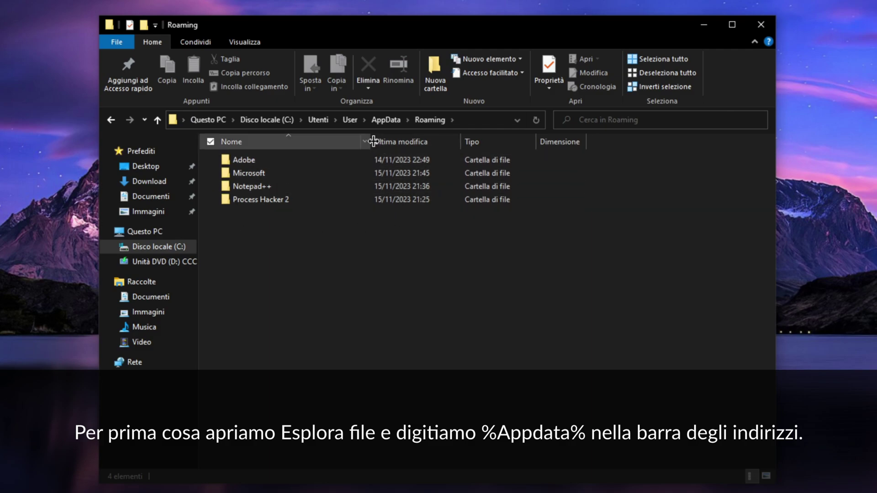
Step: Look inside the Adobe folder and its Flash Player subfolder, and return to the Roaming folder
{"action": "double_click", "coordinate": [251, 161]}
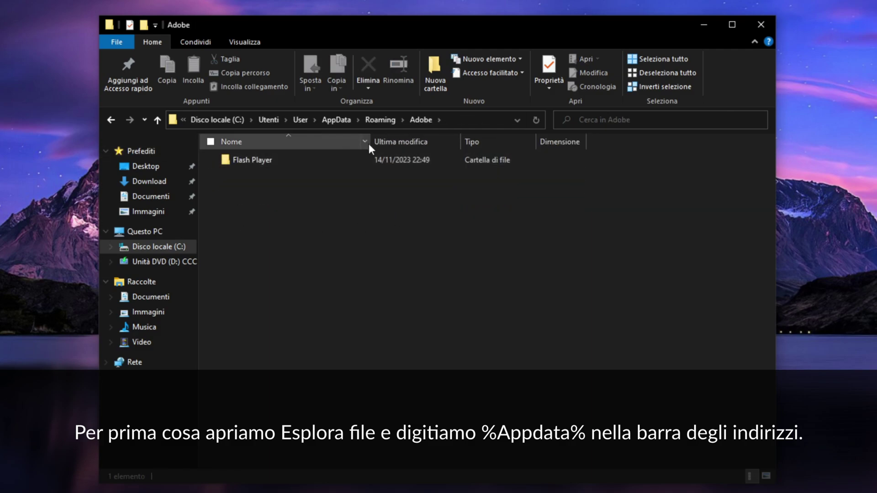
{"action": "double_click", "coordinate": [288, 160]}
{"action": "double_click", "coordinate": [289, 159]}
{"action": "left_click", "coordinate": [406, 120]}
{"action": "double_click", "coordinate": [369, 141]}
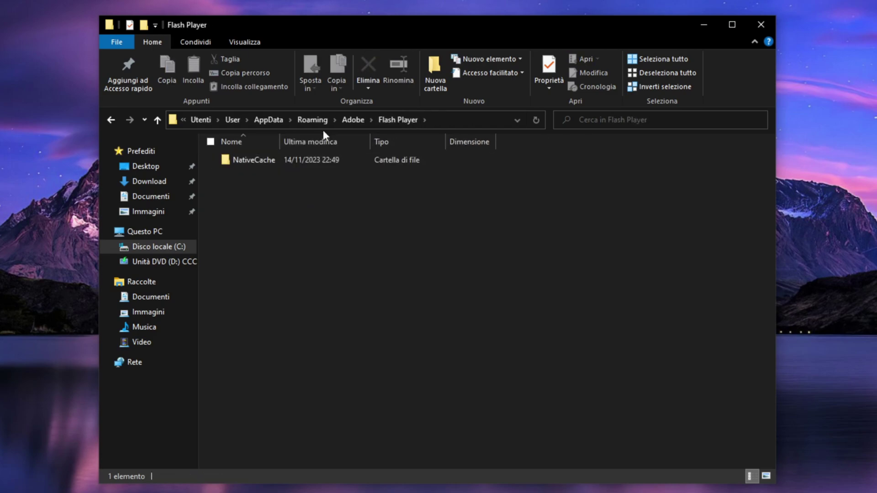
{"action": "left_click", "coordinate": [313, 119]}
{"action": "left_click", "coordinate": [334, 261]}
{"action": "left_click_drag", "start_coordinate": [384, 268], "coordinate": [207, 151]}
{"action": "left_click", "coordinate": [292, 218]}
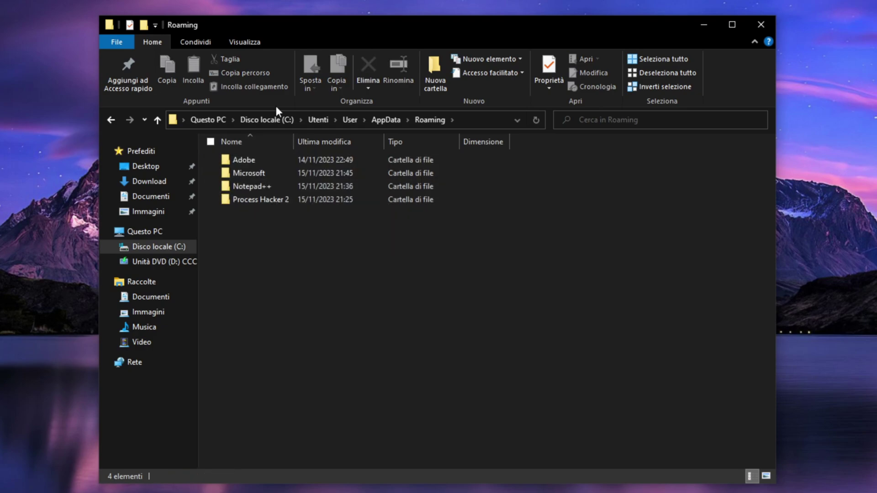
Step: Check that the Elementi nascosti display option is enabled and go up to the AppData folder
{"action": "left_click", "coordinate": [256, 43]}
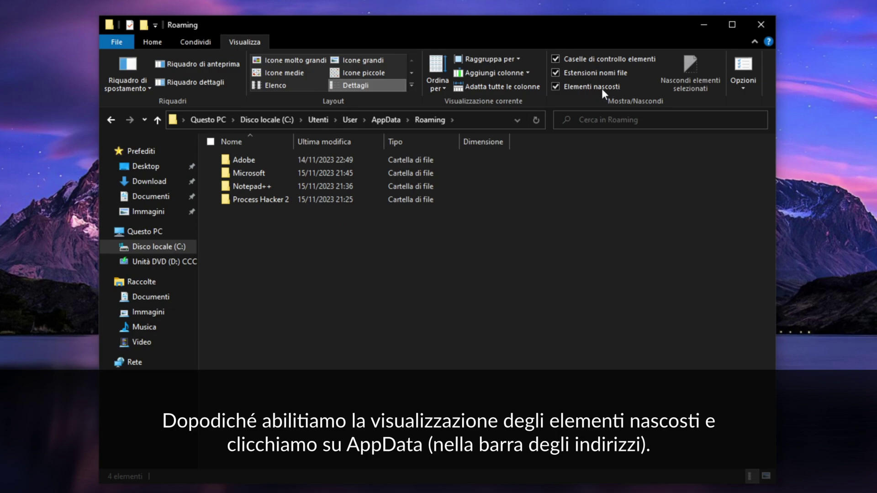
{"action": "left_click", "coordinate": [155, 43]}
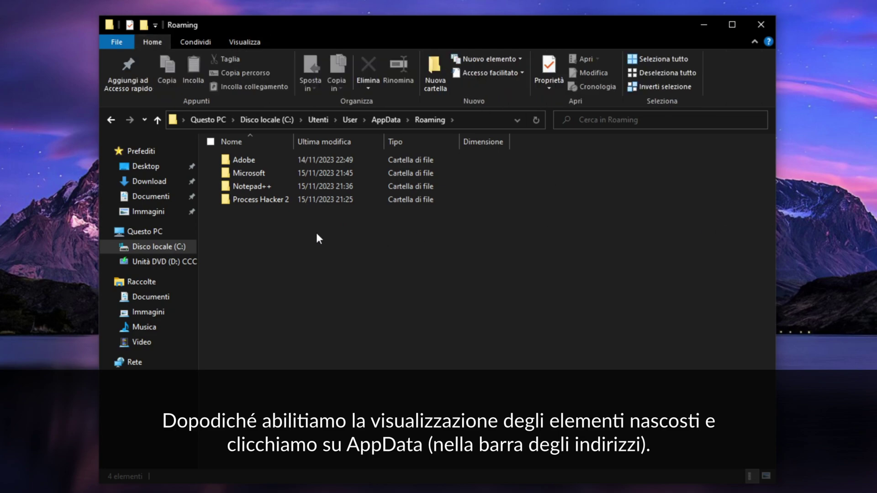
{"action": "left_click", "coordinate": [389, 120]}
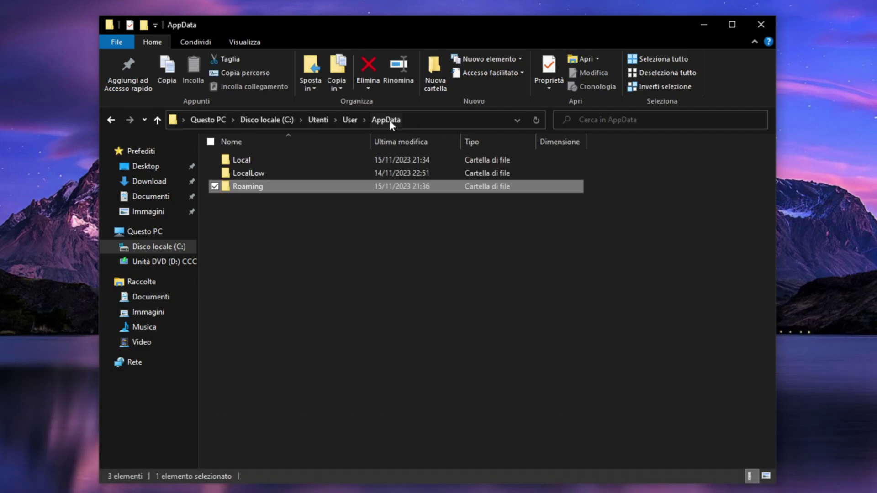
Step: Fit the Nome column to its contents in the AppData folder and leave all folders unselected
{"action": "left_click", "coordinate": [257, 222]}
{"action": "double_click", "coordinate": [372, 141]}
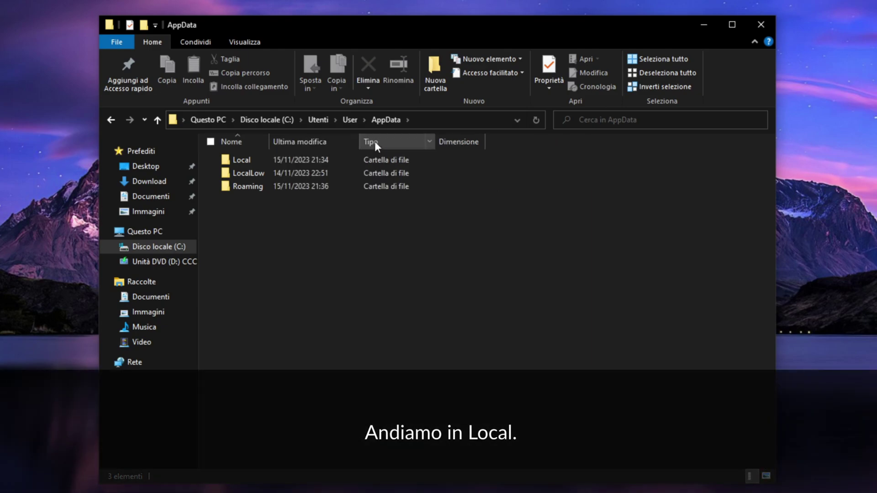
{"action": "left_click_drag", "start_coordinate": [381, 219], "coordinate": [235, 160]}
{"action": "left_click", "coordinate": [264, 196]}
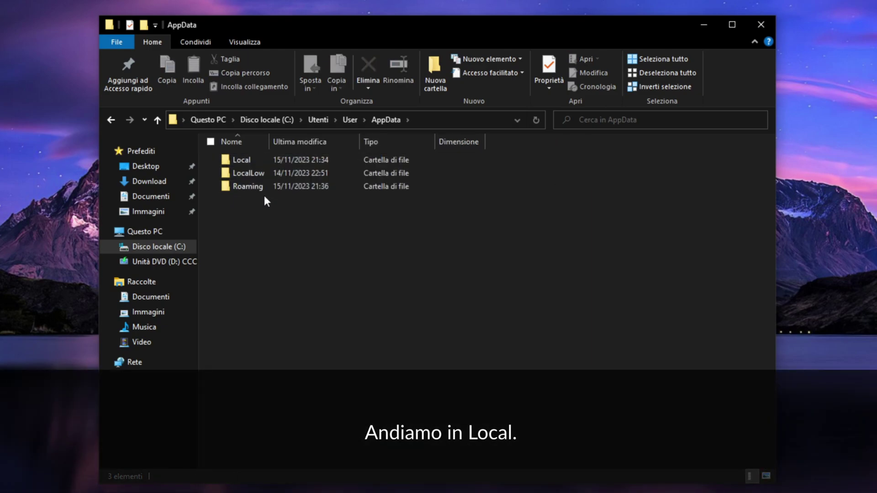
Step: Open the Local folder inside AppData and fit its Nome column to the contents
{"action": "left_click", "coordinate": [270, 159]}
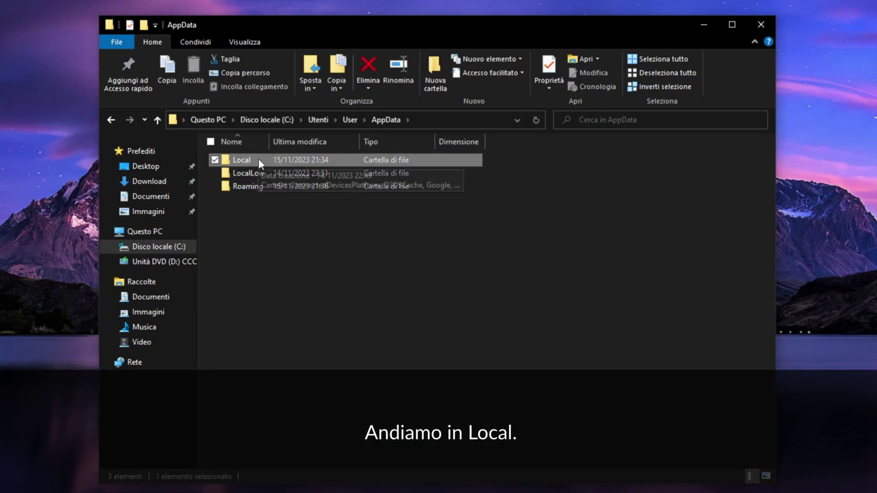
{"action": "double_click", "coordinate": [258, 158]}
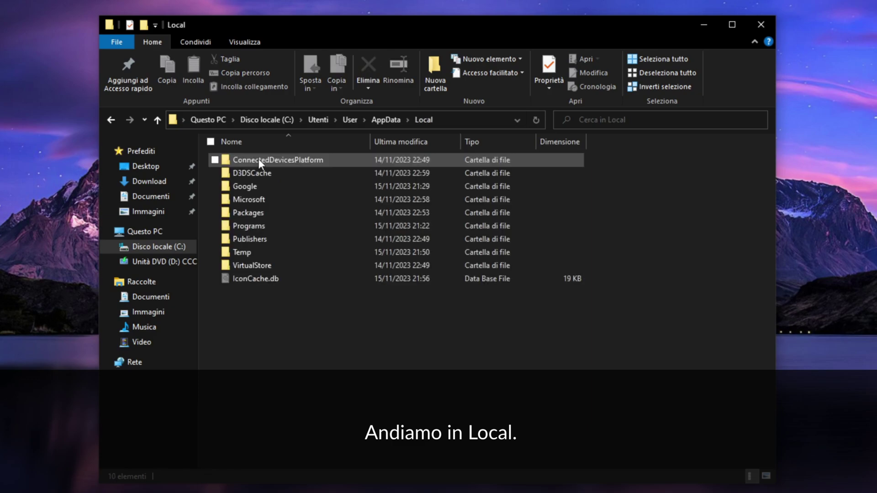
{"action": "double_click", "coordinate": [370, 141]}
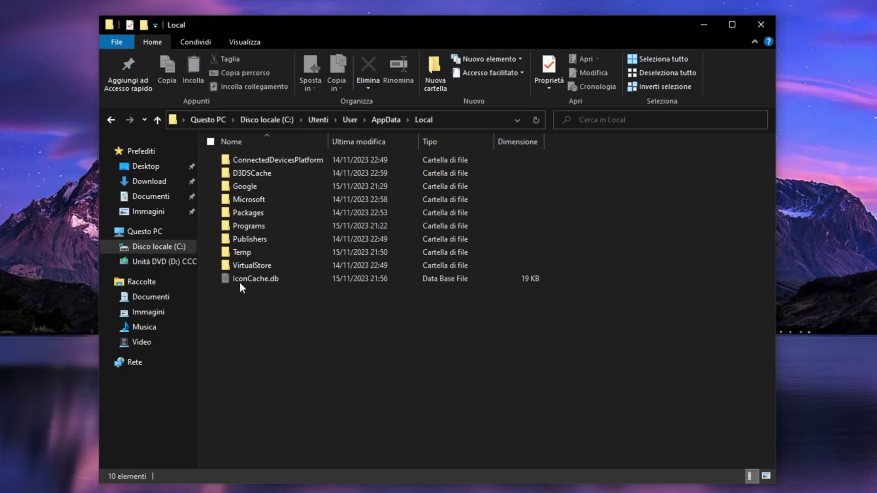
Step: Open the properties of the IconCache.db file in the Local folder
{"action": "right_click", "coordinate": [294, 280]}
{"action": "left_click", "coordinate": [356, 312]}
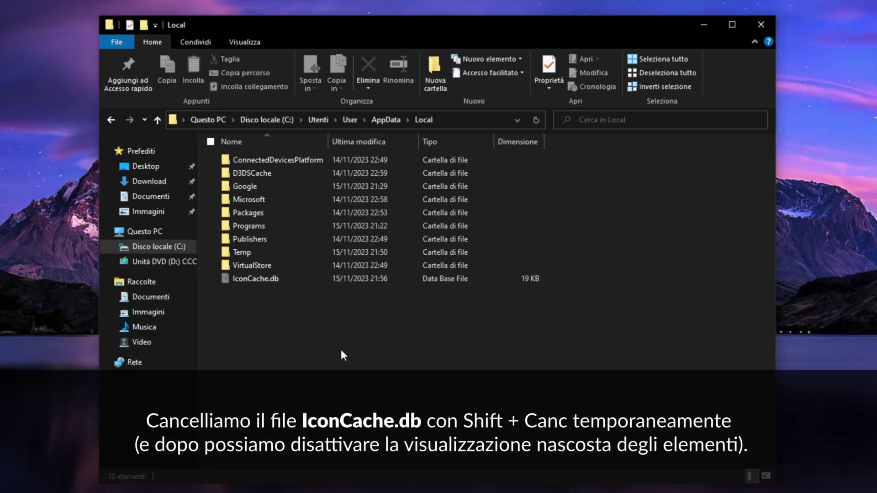
{"action": "left_click", "coordinate": [271, 279]}
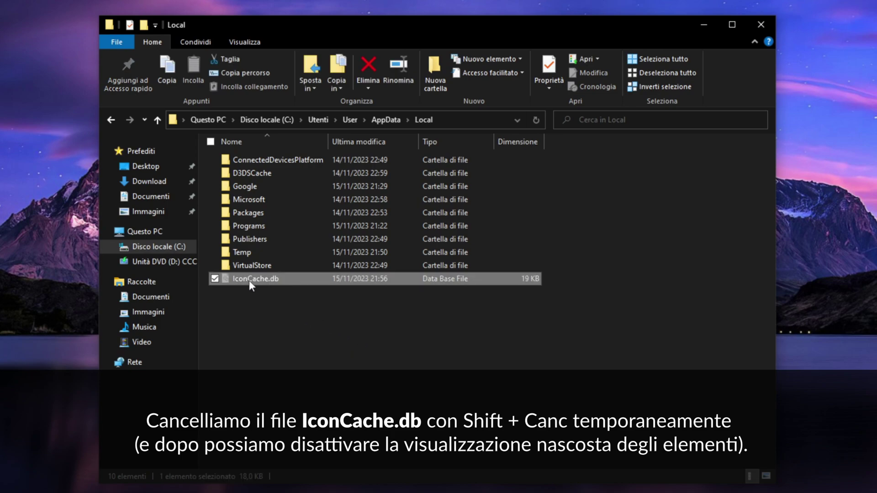
{"action": "right_click", "coordinate": [286, 279]}
{"action": "left_click", "coordinate": [275, 269]}
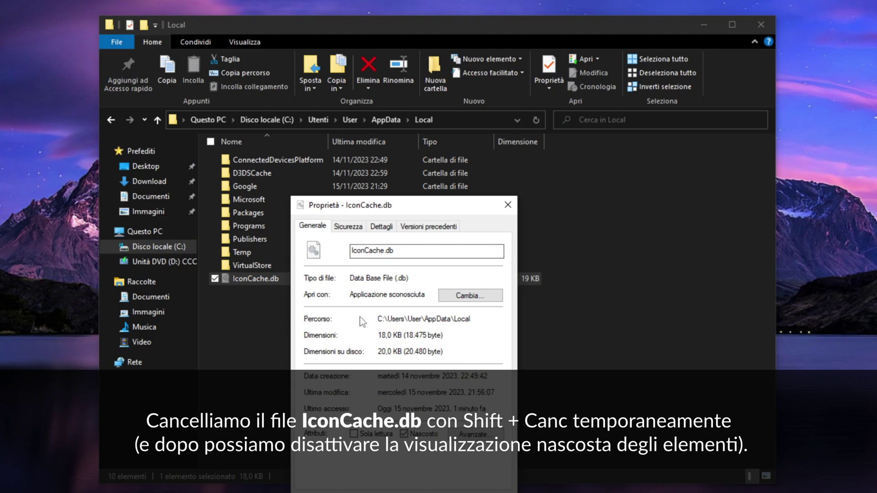
Step: Examine the Tipo di file entry in the IconCache.db properties, close the dialog and deselect the file
{"action": "left_click_drag", "start_coordinate": [409, 278], "coordinate": [350, 278]}
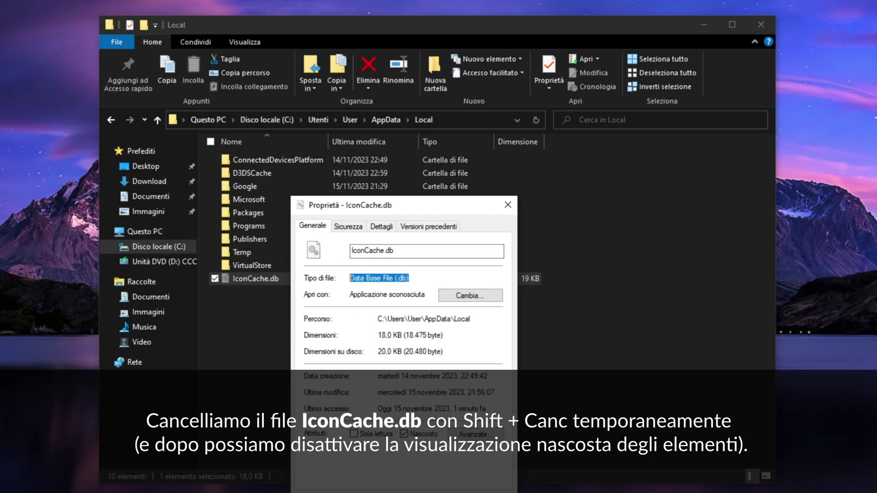
{"action": "left_click", "coordinate": [403, 278]}
{"action": "left_click_drag", "start_coordinate": [409, 278], "coordinate": [350, 278]}
{"action": "left_click", "coordinate": [403, 278]}
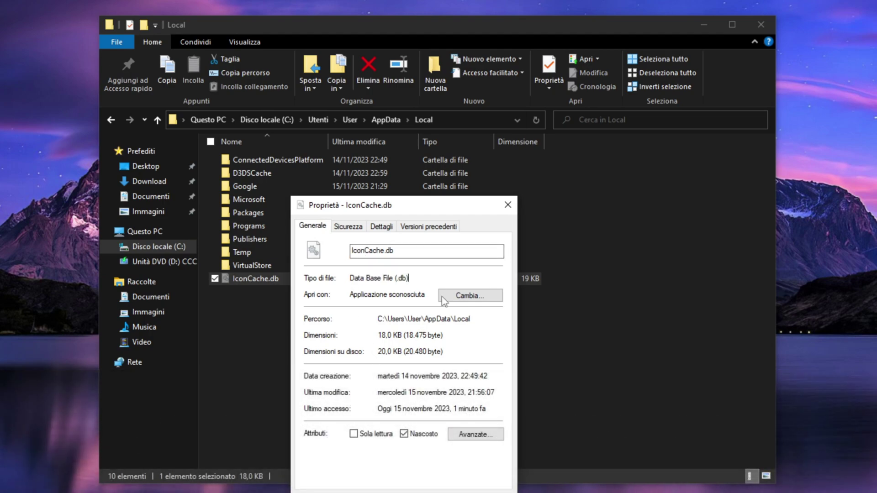
{"action": "left_click_drag", "start_coordinate": [409, 279], "coordinate": [350, 278]}
{"action": "left_click", "coordinate": [408, 278]}
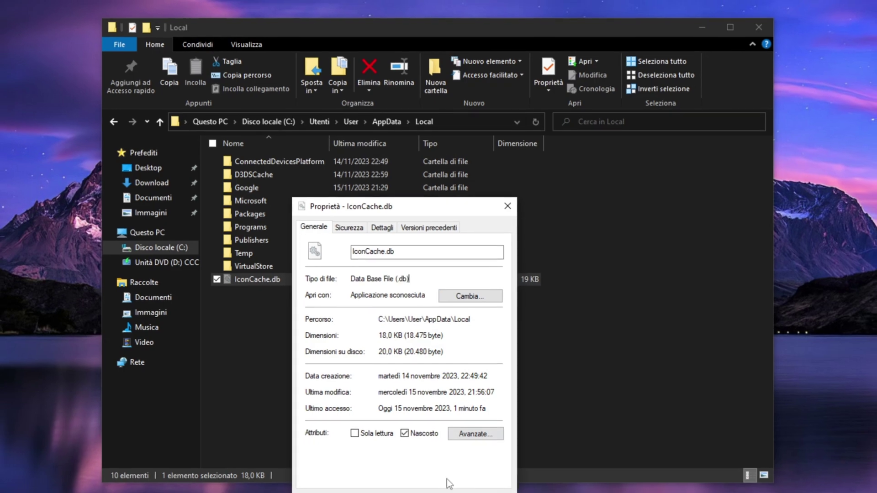
{"action": "left_click", "coordinate": [443, 485]}
{"action": "left_click", "coordinate": [372, 356]}
Step: Launch Notepad beside the Local folder window and load IconCache.db into it
{"action": "key", "text": "super+r"}
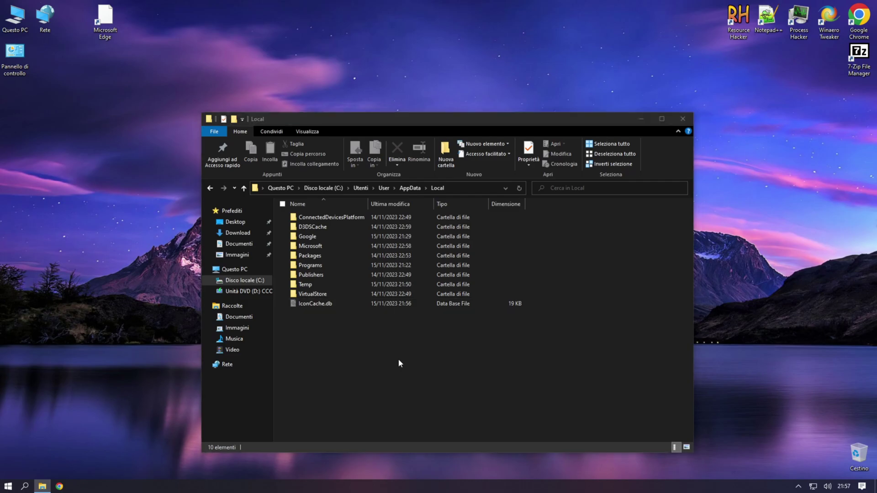
{"action": "type", "text": "notepad"}
{"action": "key", "text": "Return"}
{"action": "left_click_drag", "start_coordinate": [195, 21], "coordinate": [652, 181]}
{"action": "left_click_drag", "start_coordinate": [319, 304], "coordinate": [717, 210]}
Step: Reposition and enlarge the Notepad window to examine the raw contents of IconCache.db, and close it
{"action": "left_click", "coordinate": [705, 200]}
{"action": "mouse_move", "coordinate": [811, 212]}
{"action": "left_mouse_down"}
{"action": "mouse_move", "coordinate": [803, 397]}
{"action": "mouse_move", "coordinate": [803, 203]}
{"action": "left_mouse_up"}
{"action": "left_click_drag", "start_coordinate": [718, 183], "coordinate": [404, 166]}
{"action": "left_click_drag", "start_coordinate": [498, 392], "coordinate": [706, 467]}
{"action": "left_click_drag", "start_coordinate": [307, 167], "coordinate": [332, 138]}
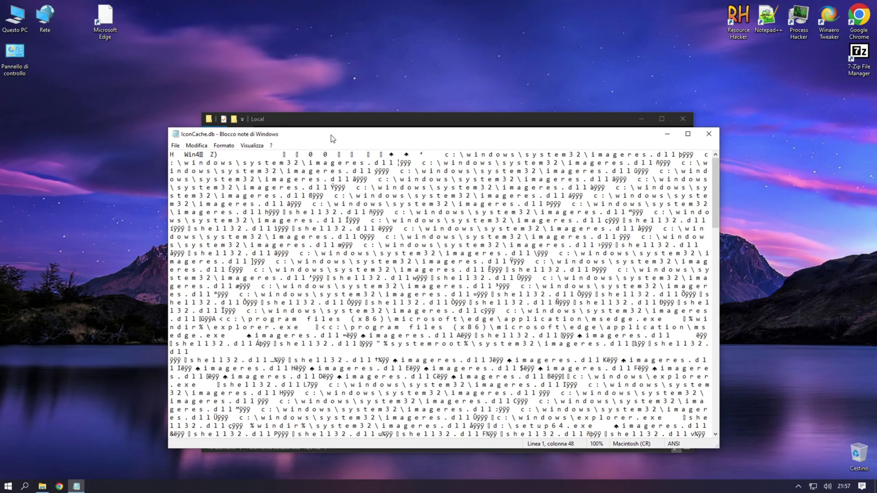
{"action": "left_click", "coordinate": [709, 133]}
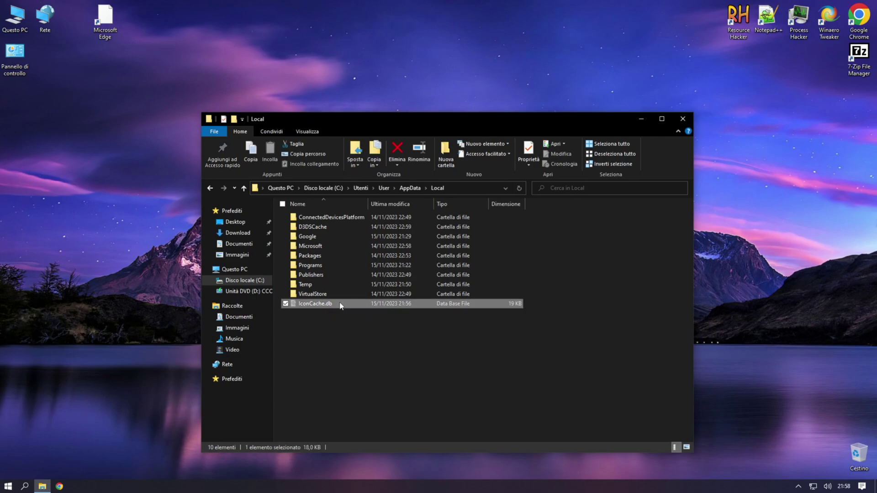
Step: Delete IconCache.db from the Local folder and close the File Explorer window
{"action": "right_click", "coordinate": [340, 302]}
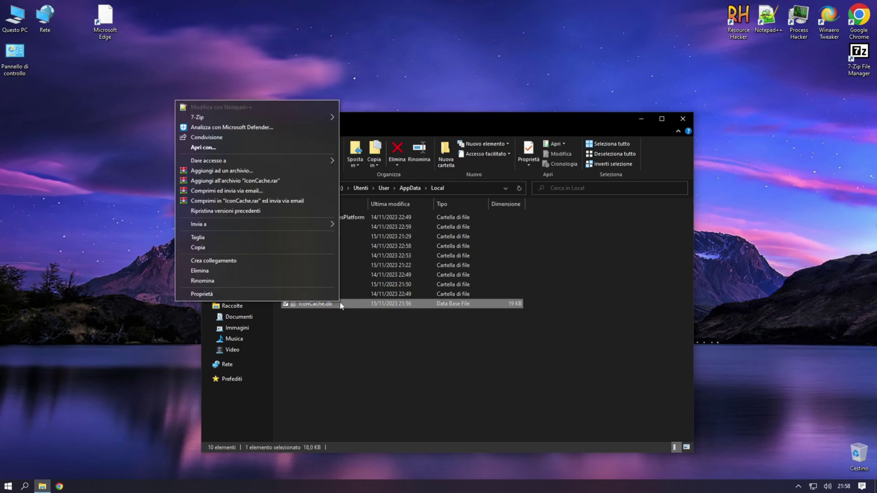
{"action": "left_click", "coordinate": [209, 272]}
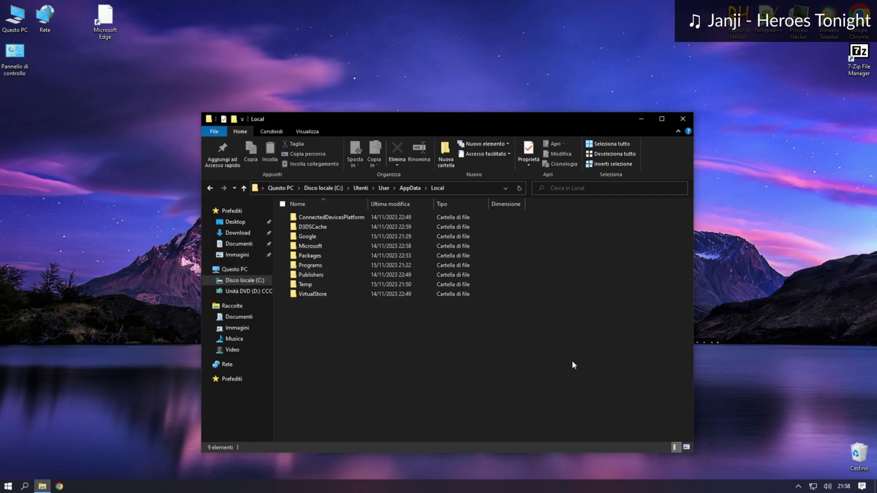
{"action": "left_click", "coordinate": [682, 120]}
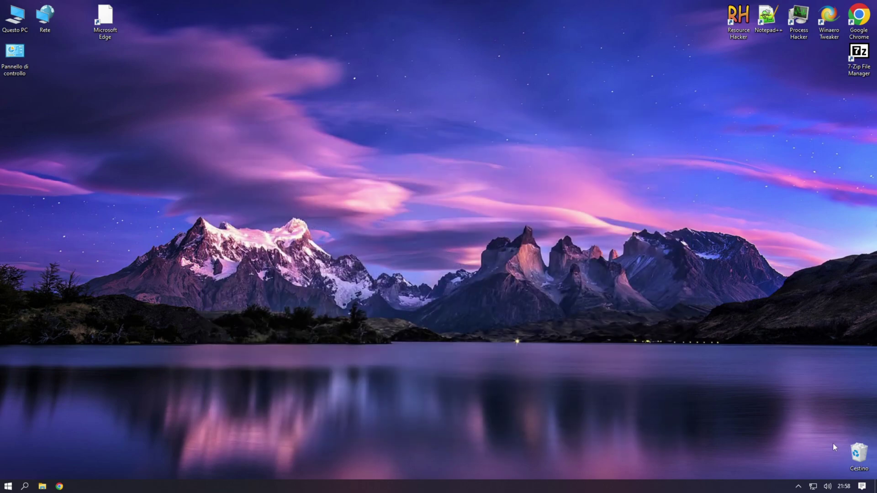
Step: Empty the Recycle Bin, confirming the permanent removal of IconCache.db
{"action": "left_click", "coordinate": [855, 463]}
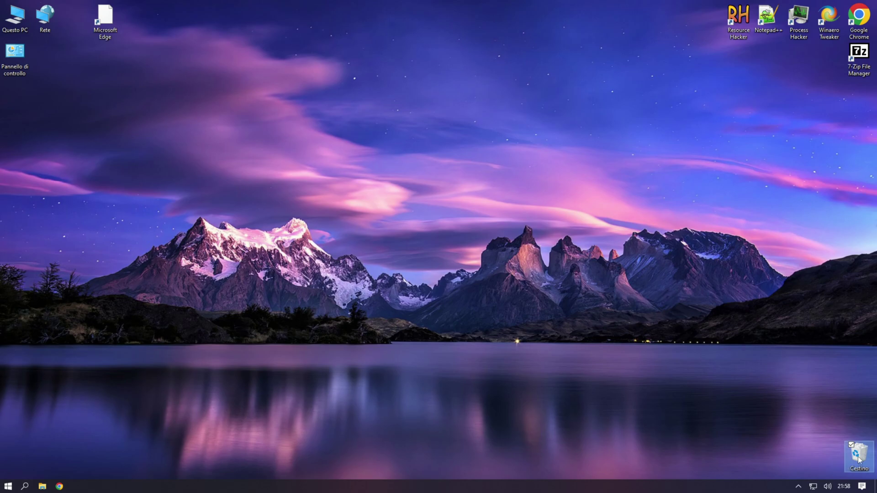
{"action": "right_click", "coordinate": [859, 461]}
{"action": "left_click", "coordinate": [793, 401]}
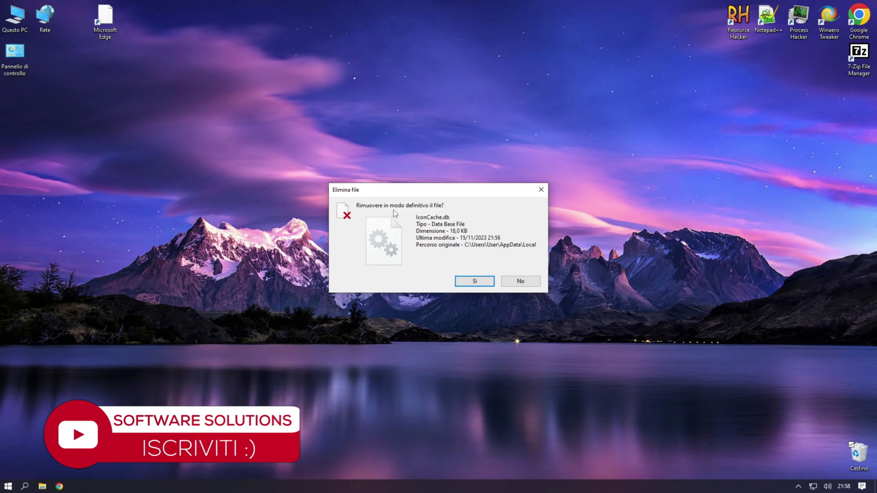
{"action": "left_click", "coordinate": [461, 282]}
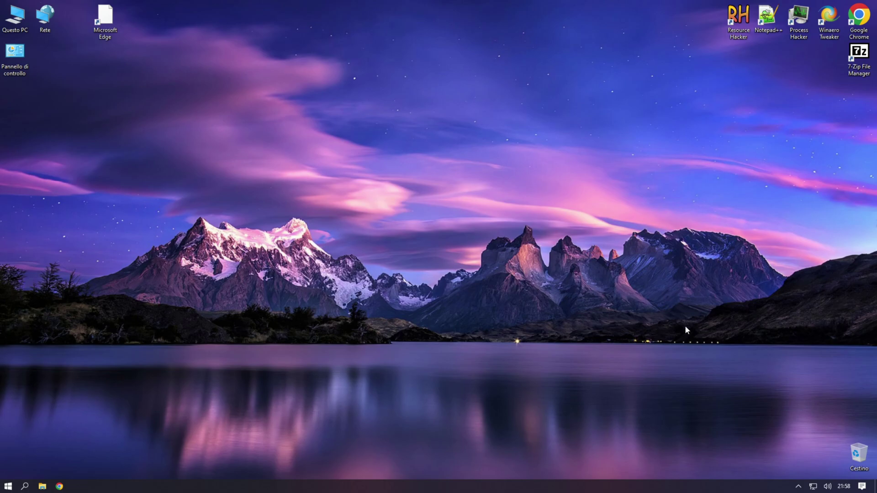
Step: Search Windows for "Gestione attività" and open that app
{"action": "left_click", "coordinate": [6, 487]}
{"action": "left_click", "coordinate": [25, 486]}
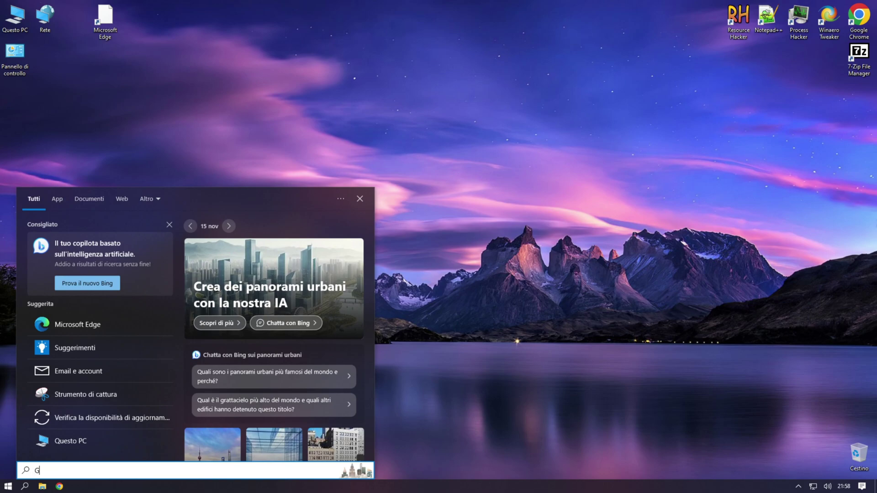
{"action": "type", "text": "Gestiona"}
{"action": "key", "text": "BackSpace"}
{"action": "type", "text": "e attivitò"}
{"action": "key", "text": "BackSpace"}
{"action": "type", "text": "à"}
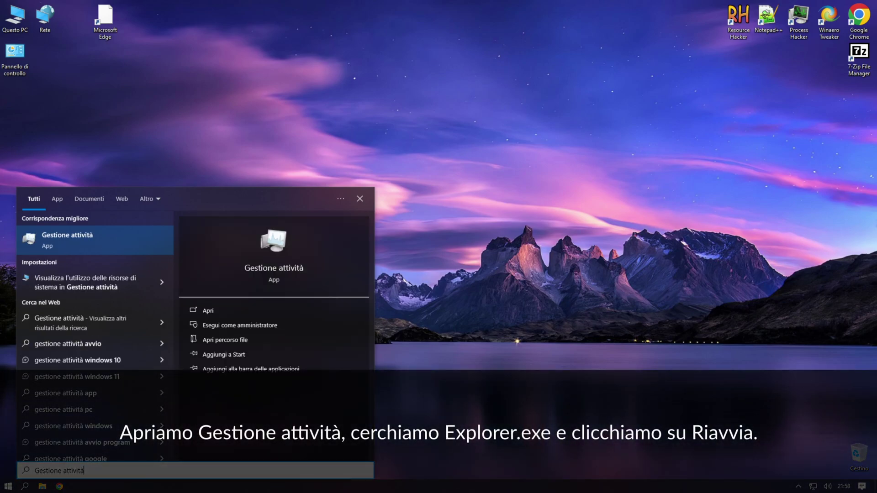
{"action": "left_click", "coordinate": [228, 312]}
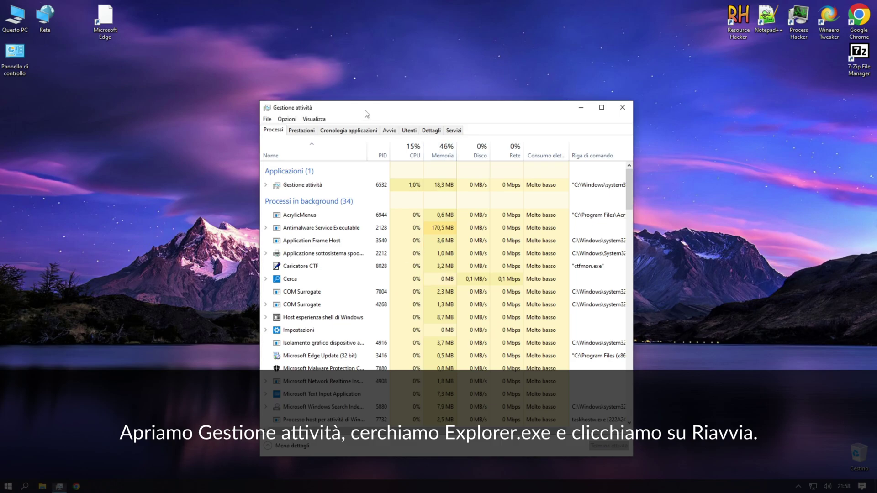
Step: Find the Esplora risorse process under Processi di Windows and restart it
{"action": "scroll", "coordinate": [335, 356], "scroll_direction": "down", "scroll_amount": 2}
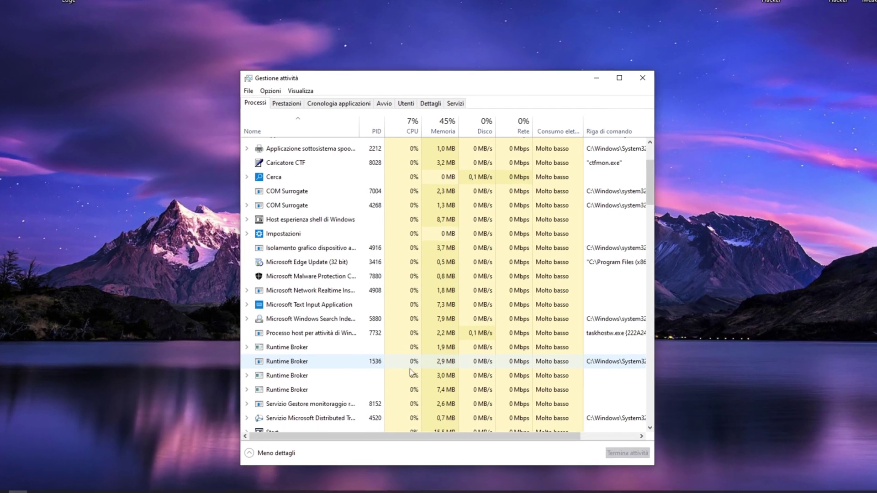
{"action": "scroll", "coordinate": [335, 356], "scroll_direction": "up", "scroll_amount": 3}
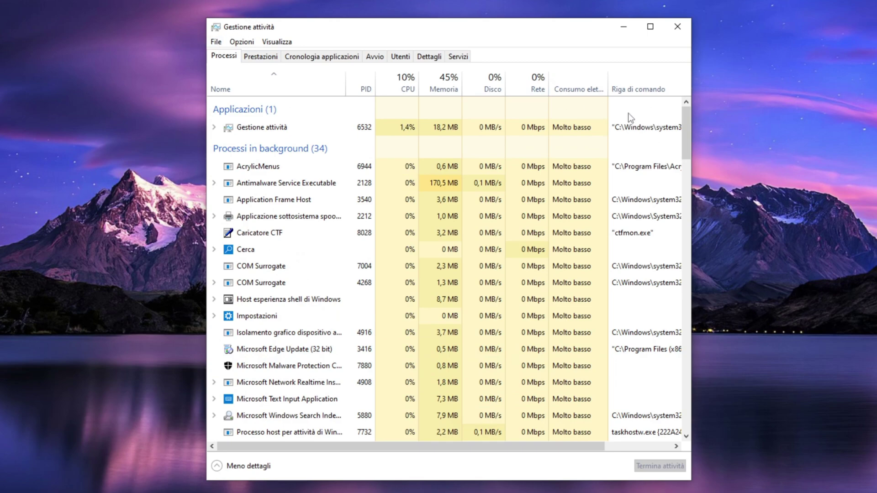
{"action": "scroll", "coordinate": [684, 119], "scroll_direction": "down", "scroll_amount": 7}
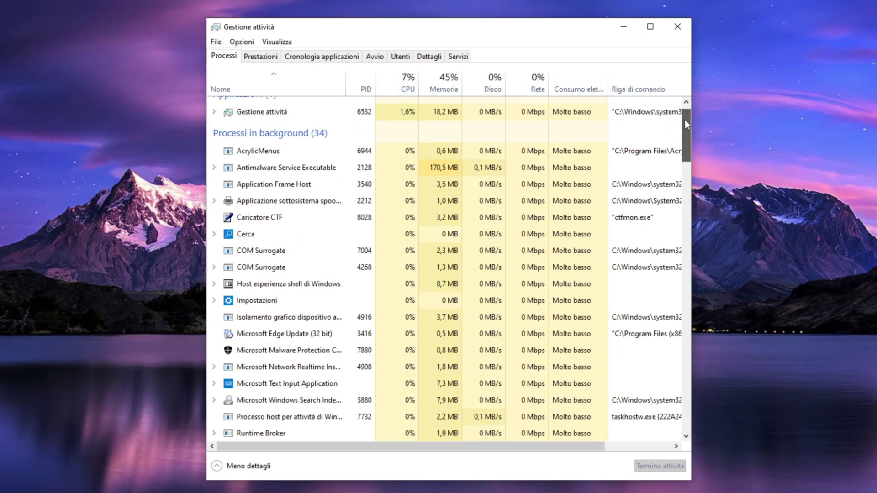
{"action": "scroll", "coordinate": [301, 394], "scroll_direction": "down", "scroll_amount": 5}
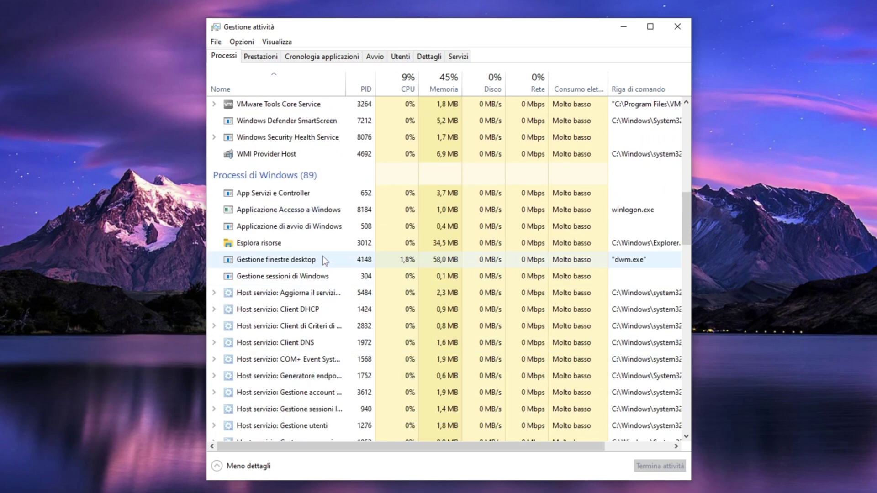
{"action": "left_click", "coordinate": [254, 245]}
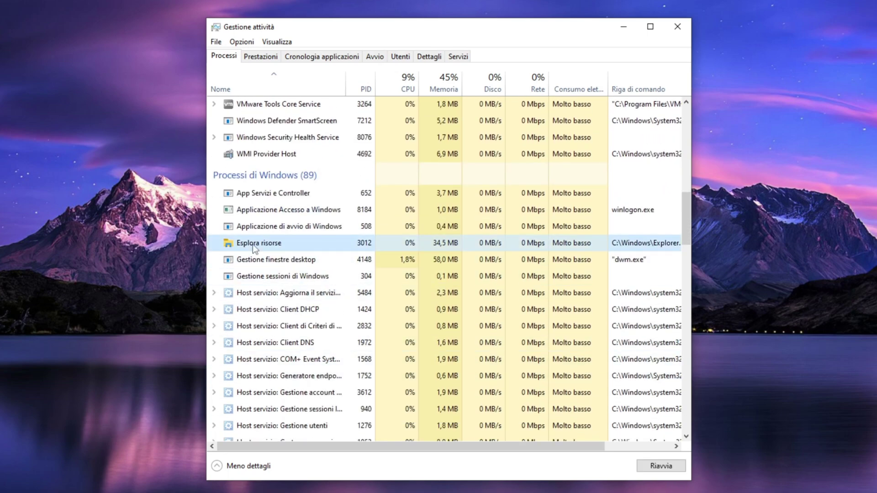
{"action": "right_click", "coordinate": [296, 243]}
{"action": "left_click", "coordinate": [323, 249]}
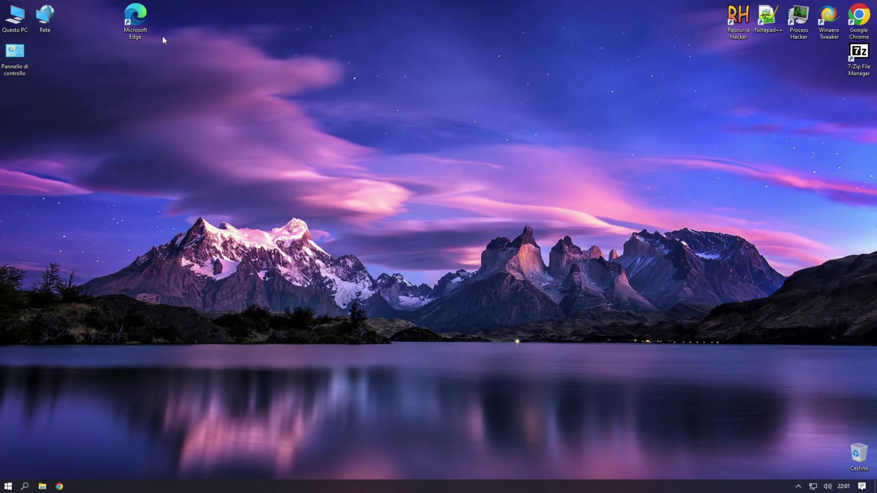
Step: Reposition the Microsoft Edge shortcut on the desktop and launch Edge from it
{"action": "left_click_drag", "start_coordinate": [104, 7], "coordinate": [280, 277]}
{"action": "left_click", "coordinate": [279, 277]}
{"action": "left_click_drag", "start_coordinate": [102, 15], "coordinate": [118, 24]}
{"action": "double_click", "coordinate": [135, 23]}
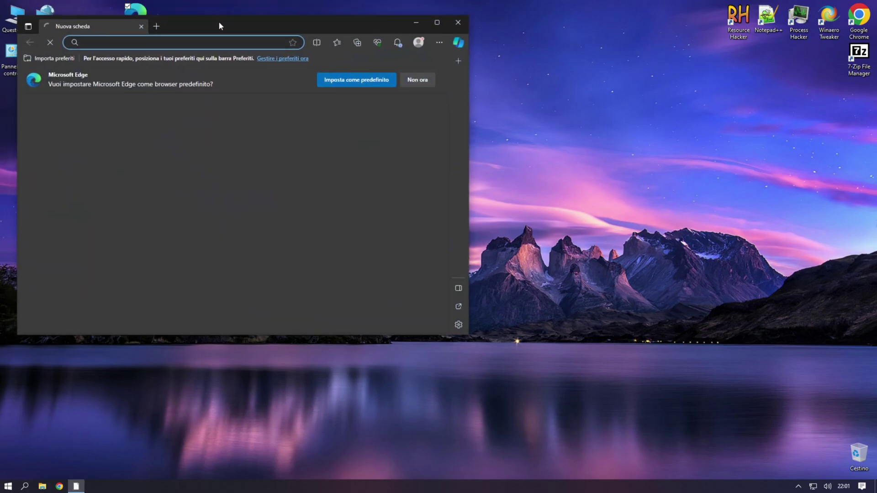
Step: Move the Edge window nearer the centre of the desktop and decline setting Edge as the default browser
{"action": "left_click_drag", "start_coordinate": [219, 21], "coordinate": [369, 106]}
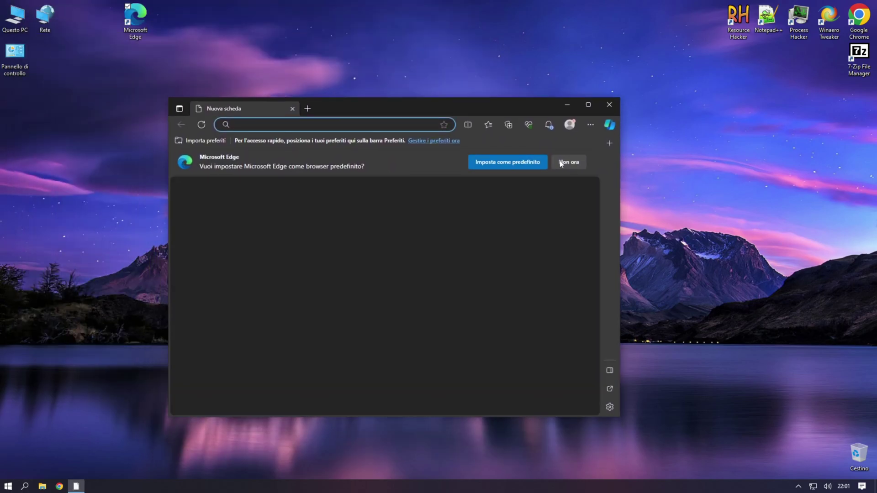
{"action": "left_click", "coordinate": [561, 163]}
{"action": "left_click", "coordinate": [528, 342]}
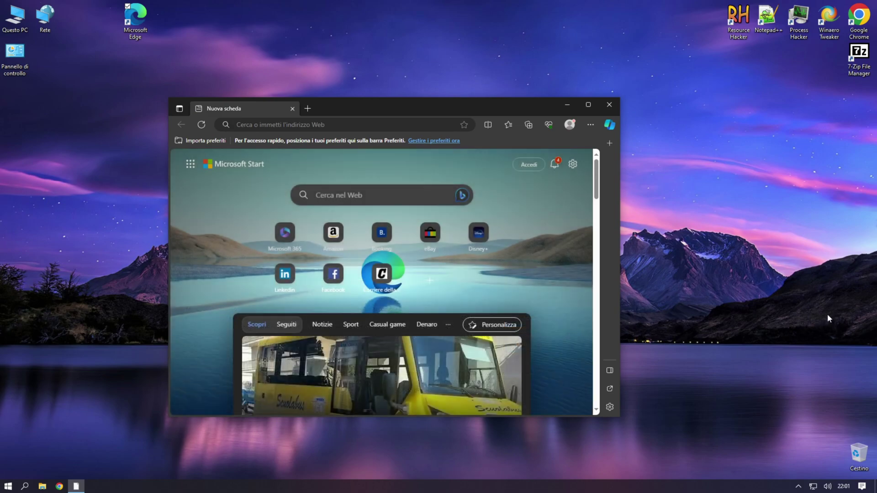
{"action": "right_click", "coordinate": [32, 210]}
{"action": "left_click", "coordinate": [27, 235]}
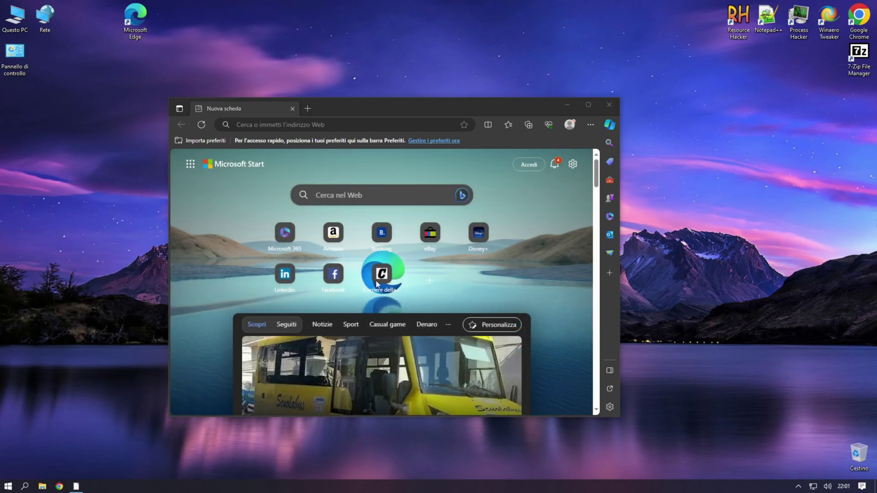
Step: Move and enlarge the Edge window, and maximize it to fill the screen
{"action": "left_click_drag", "start_coordinate": [343, 110], "coordinate": [193, 73]}
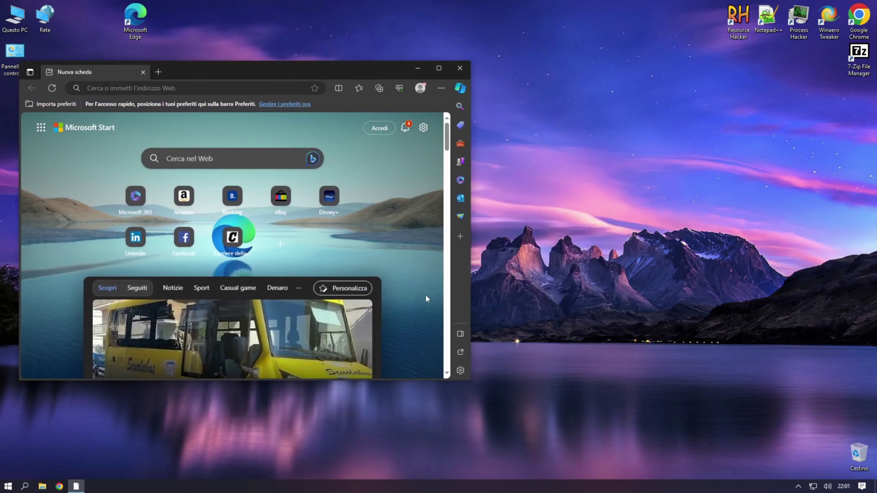
{"action": "left_click_drag", "start_coordinate": [468, 382], "coordinate": [588, 486]}
{"action": "left_click_drag", "start_coordinate": [280, 14], "coordinate": [454, 125]}
{"action": "double_click", "coordinate": [454, 125]}
{"action": "key", "text": "super+Up"}
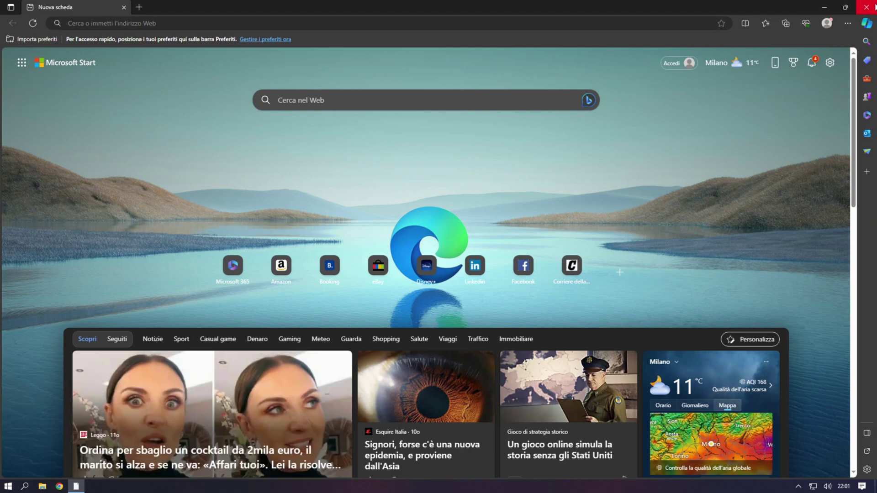
Step: Close Edge and turn off its desktop search bar, keeping automatic startup disabled
{"action": "left_click", "coordinate": [872, 7]}
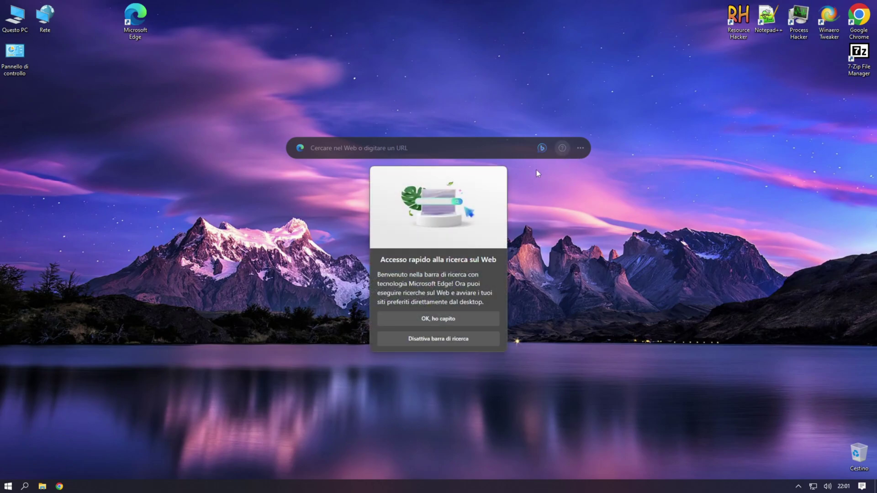
{"action": "left_click", "coordinate": [448, 337]}
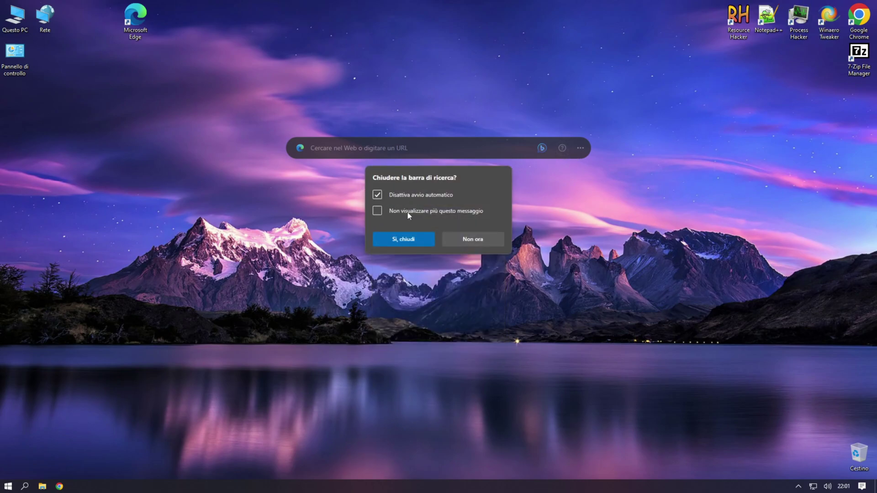
{"action": "left_click", "coordinate": [392, 240]}
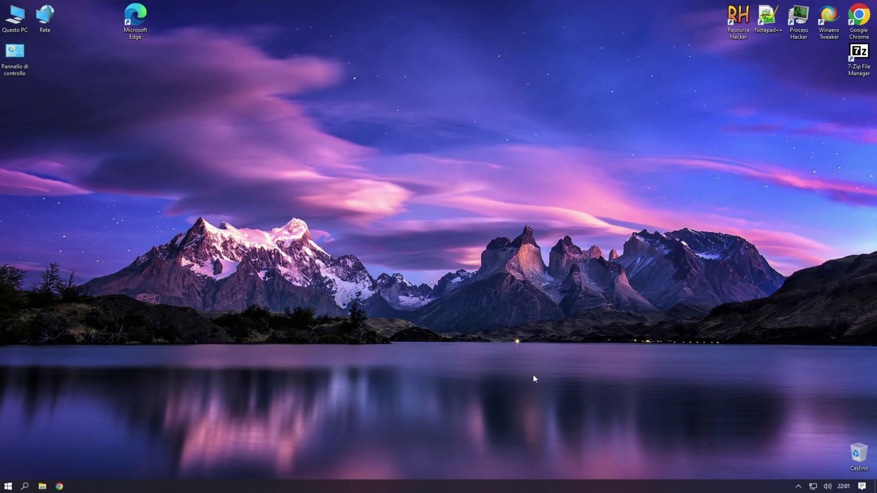
Step: Refresh the desktop and leave the Microsoft Edge shortcut deselected
{"action": "right_click", "coordinate": [385, 264]}
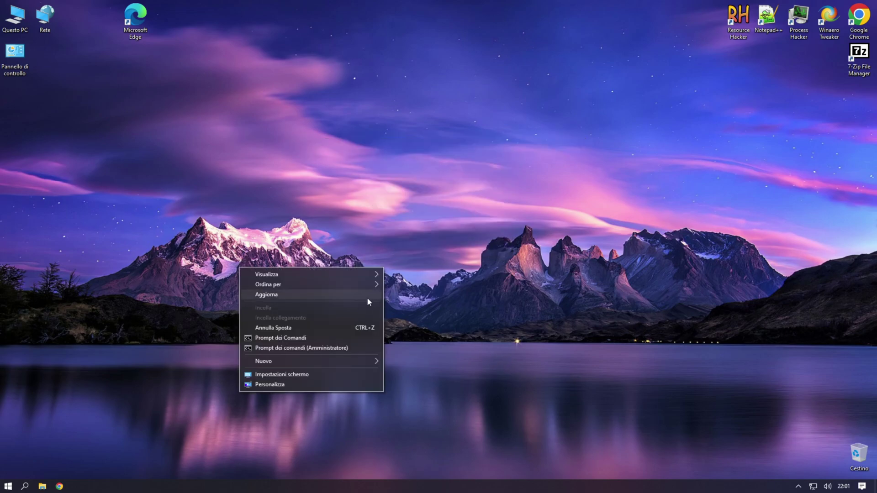
{"action": "left_click", "coordinate": [371, 296]}
{"action": "left_click_drag", "start_coordinate": [112, 32], "coordinate": [196, 157]}
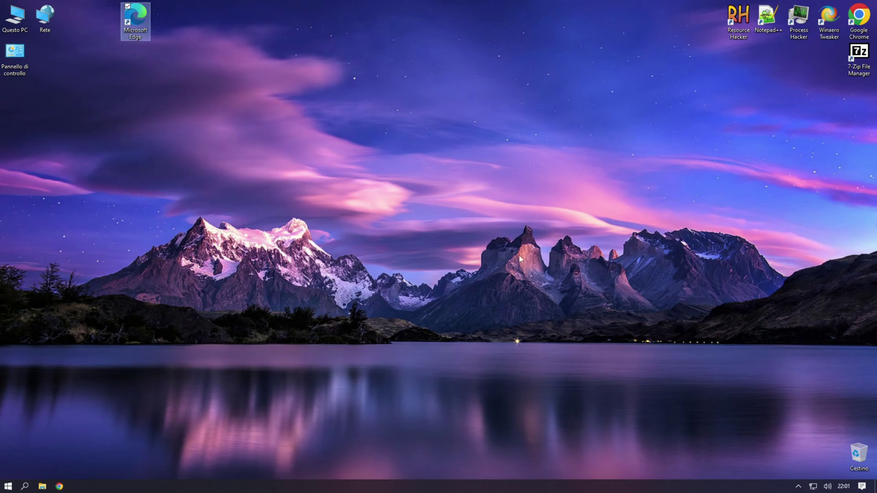
{"action": "left_click", "coordinate": [250, 103]}
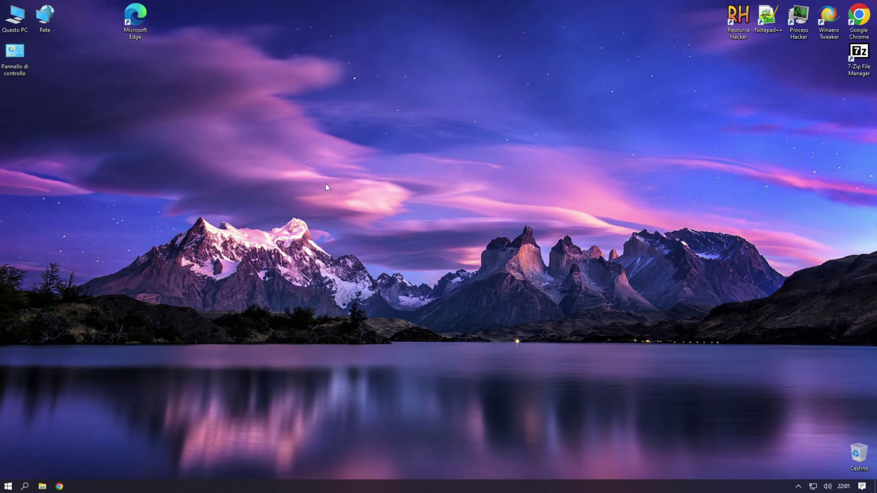
Step: Delete "Microsoft Edge.lnk" from the desktop folder with the del command in a Command Prompt, and close the prompt
{"action": "right_click", "coordinate": [309, 147]}
{"action": "left_click", "coordinate": [283, 217]}
{"action": "left_click_drag", "start_coordinate": [153, 45], "coordinate": [331, 162]}
{"action": "left_click_drag", "start_coordinate": [80, 485], "coordinate": [58, 485]}
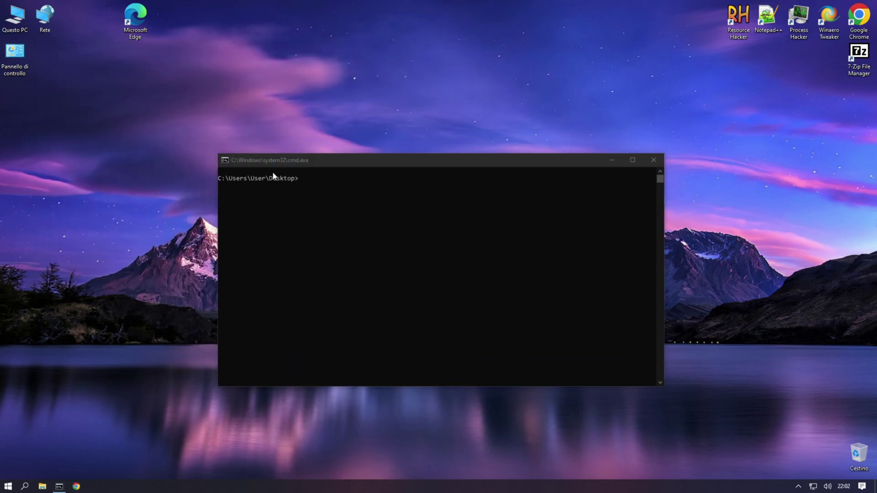
{"action": "left_click_drag", "start_coordinate": [268, 164], "coordinate": [273, 178]}
{"action": "type", "text": "del Micro"}
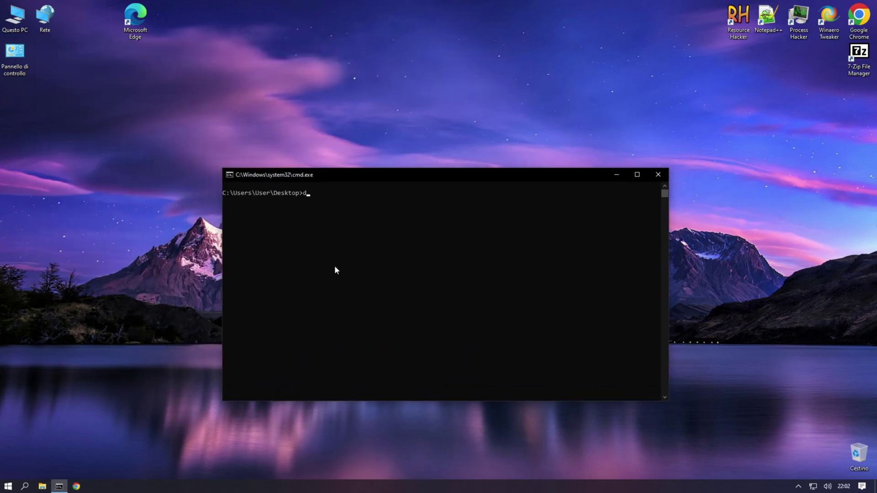
{"action": "key", "text": "Tab"}
{"action": "key", "text": "Return"}
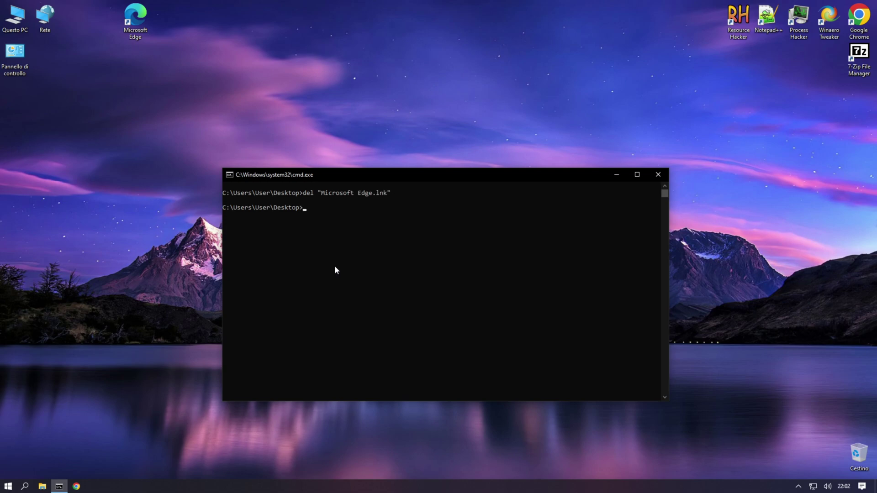
{"action": "left_click", "coordinate": [654, 176]}
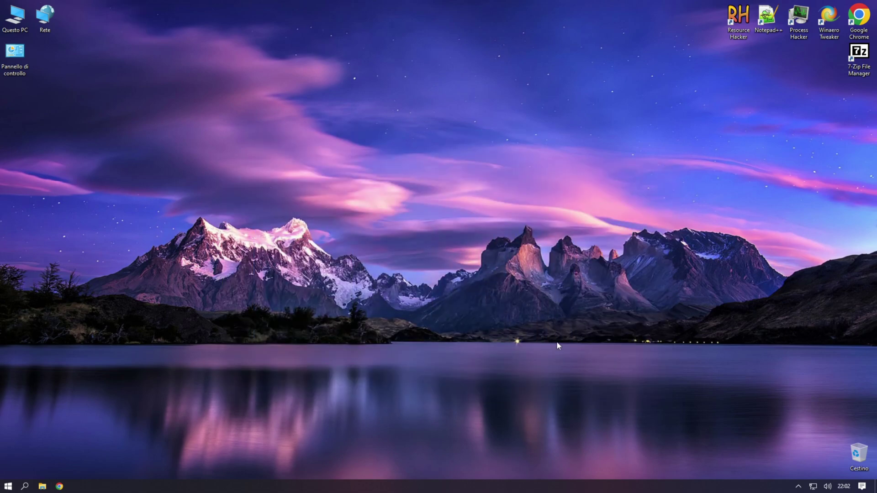
Step: Clear all notifications from the Windows notification centre and return to the desktop
{"action": "key", "text": "super"}
{"action": "key", "text": "super+a"}
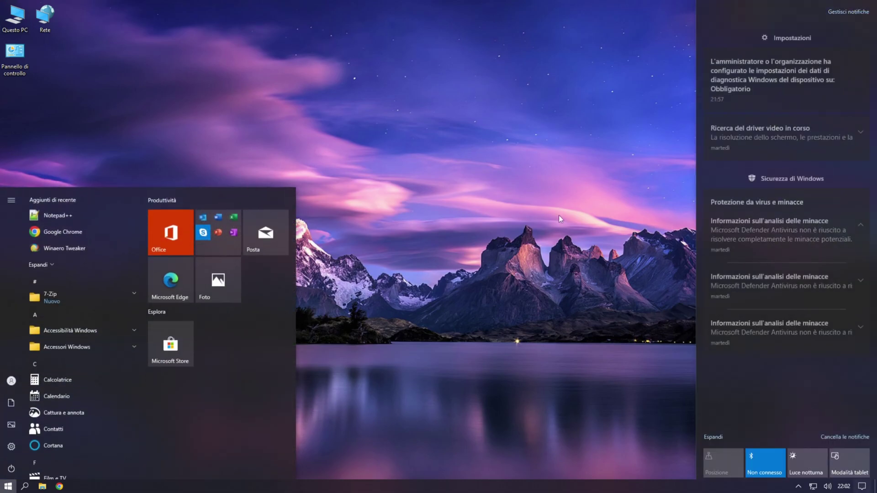
{"action": "left_click", "coordinate": [844, 437]}
{"action": "left_click", "coordinate": [415, 199]}
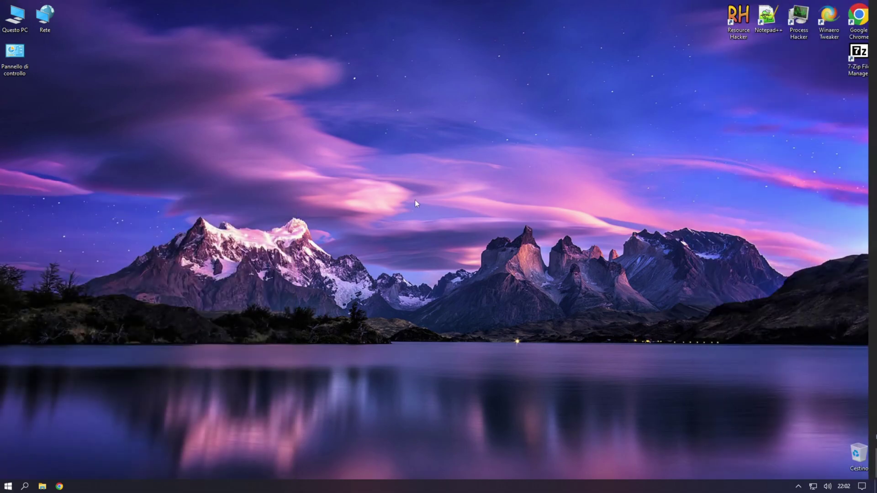
{"action": "left_click_drag", "start_coordinate": [308, 161], "coordinate": [575, 345]}
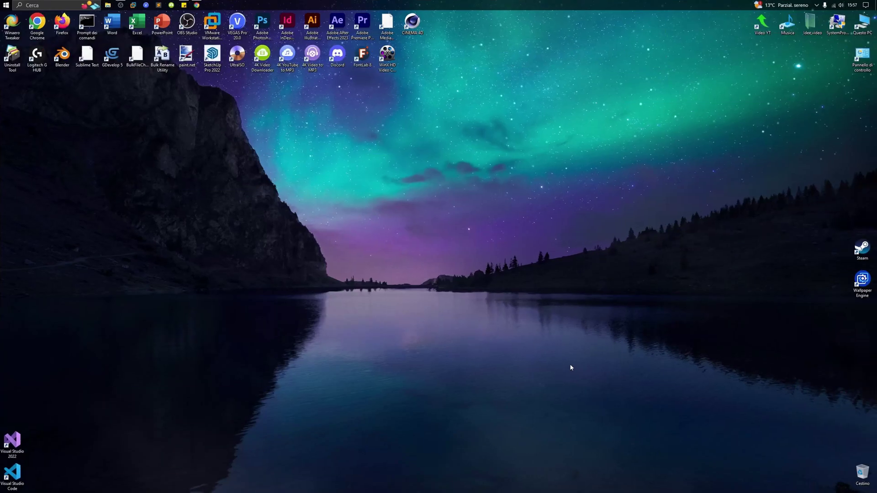
{"action": "left_click_drag", "start_coordinate": [571, 362], "coordinate": [495, 312]}
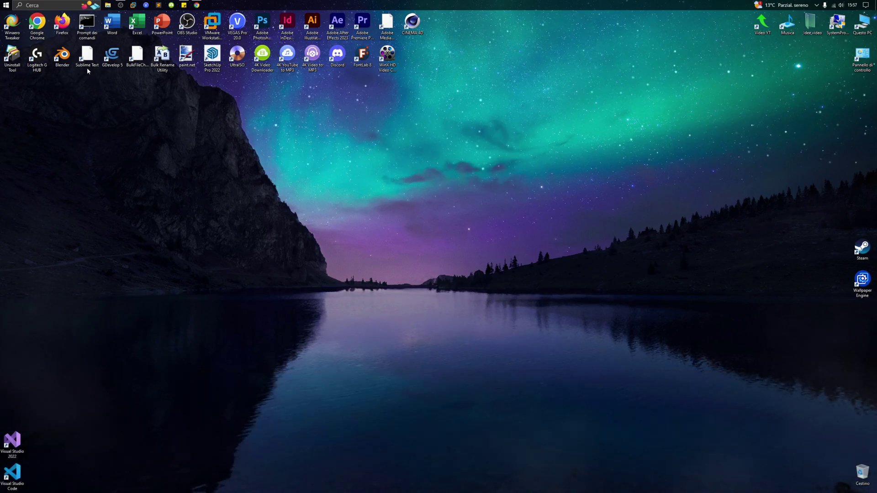
Step: Inspect the icon in the properties of the blank BulkFileChanger desktop shortcut, and close them without changes
{"action": "left_click", "coordinate": [134, 61]}
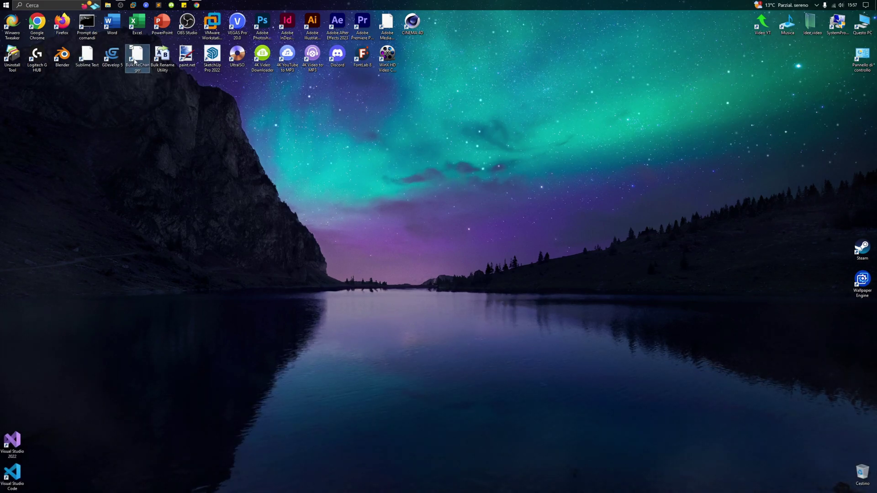
{"action": "left_click", "coordinate": [93, 63]}
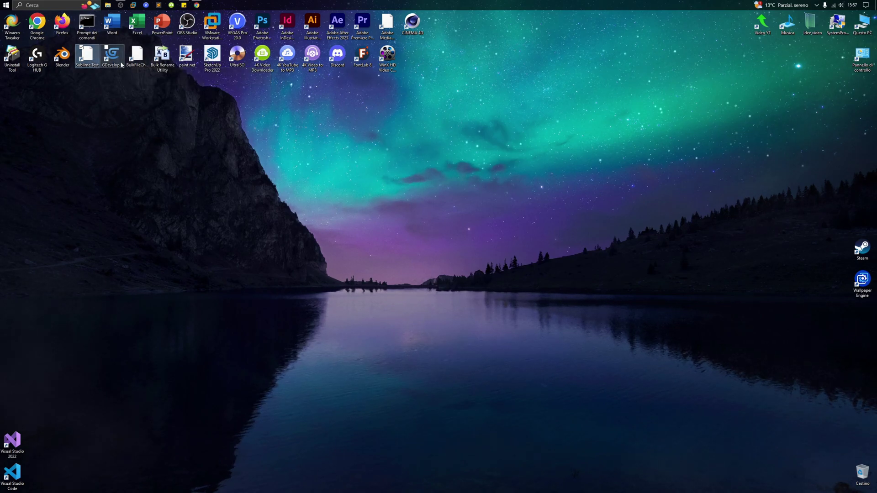
{"action": "left_click", "coordinate": [137, 62]}
{"action": "right_click", "coordinate": [139, 64]}
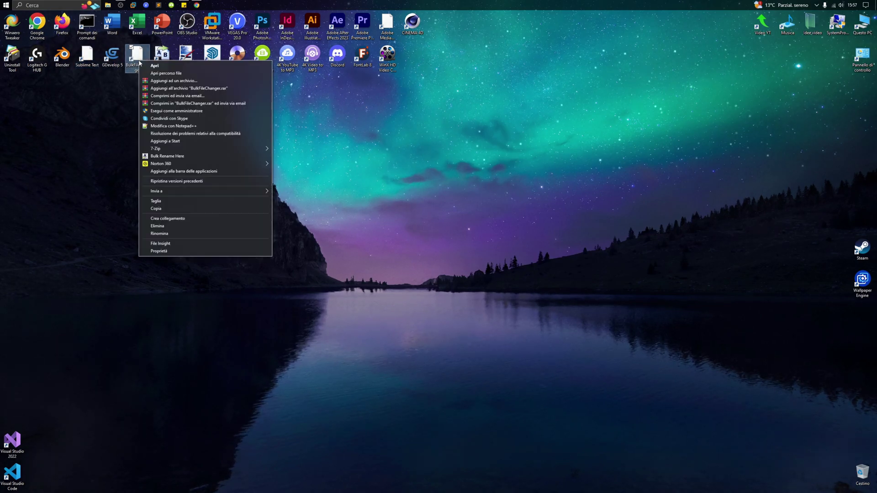
{"action": "left_click", "coordinate": [131, 58]}
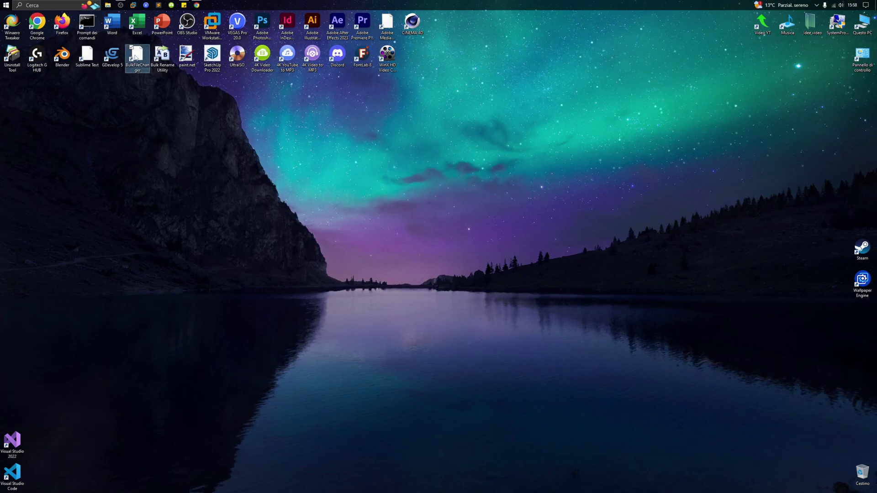
{"action": "right_click", "coordinate": [136, 57]}
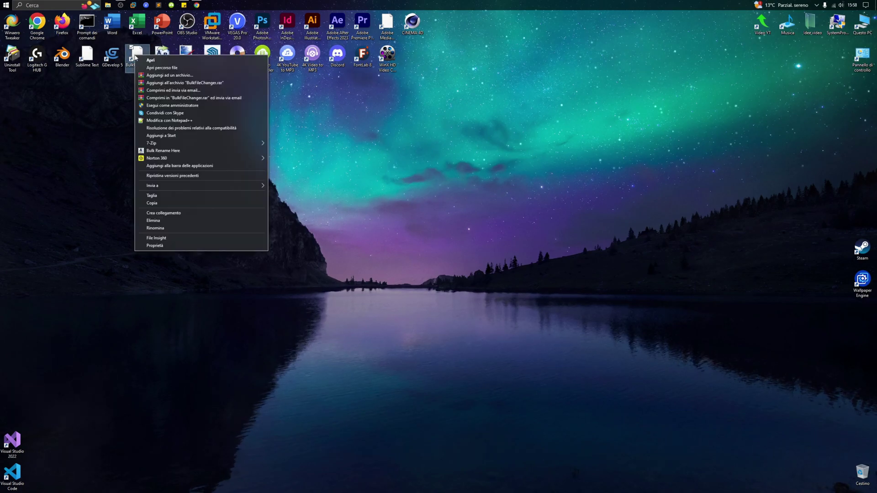
{"action": "left_click", "coordinate": [142, 248]}
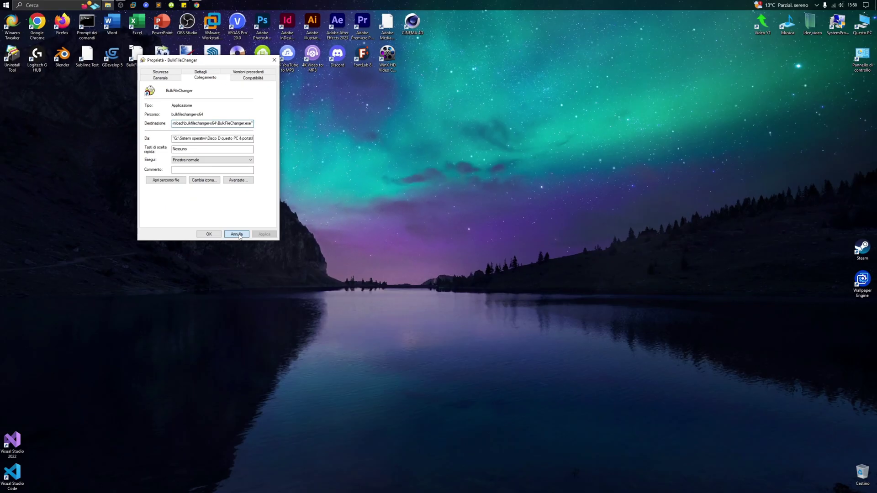
{"action": "left_click", "coordinate": [430, 470]}
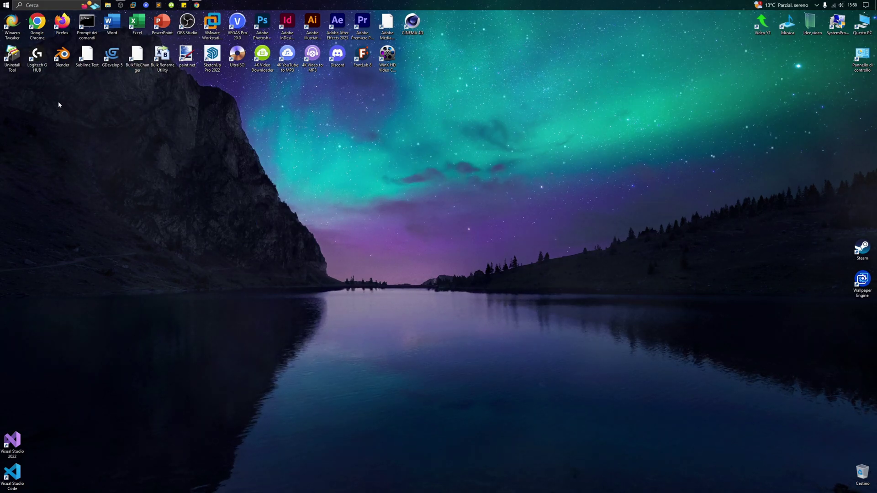
Step: Restart the Esplora risorse process under Processi di Windows in Task Manager, and close Task Manager
{"action": "right_click", "coordinate": [359, 5]}
{"action": "left_click", "coordinate": [395, 151]}
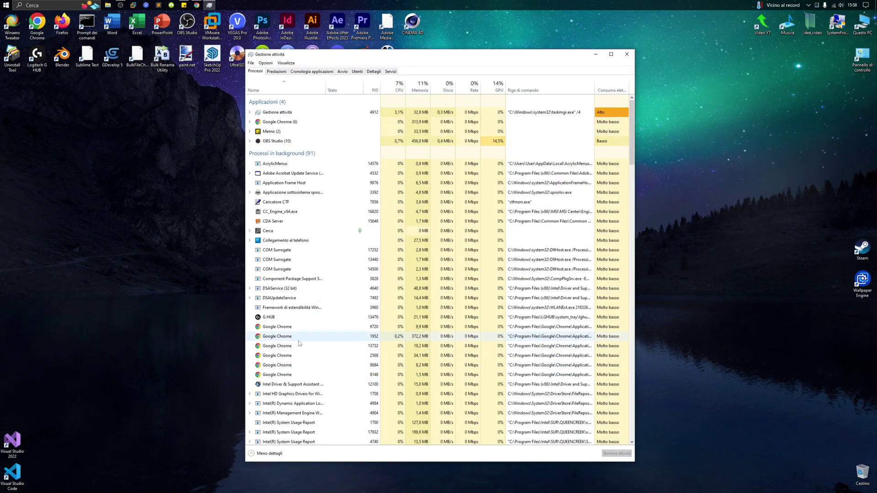
{"action": "left_click", "coordinate": [325, 292]}
{"action": "key", "text": "e"}
{"action": "scroll", "coordinate": [315, 306], "scroll_direction": "down", "scroll_amount": 3}
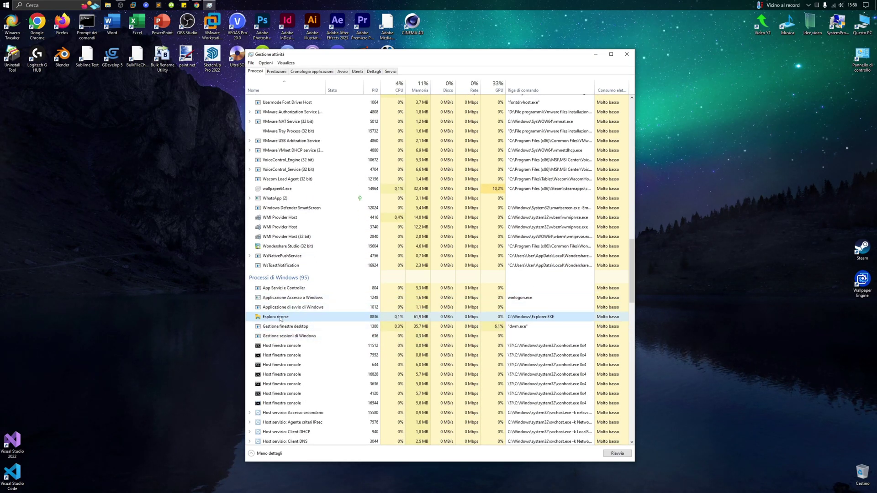
{"action": "right_click", "coordinate": [284, 301]}
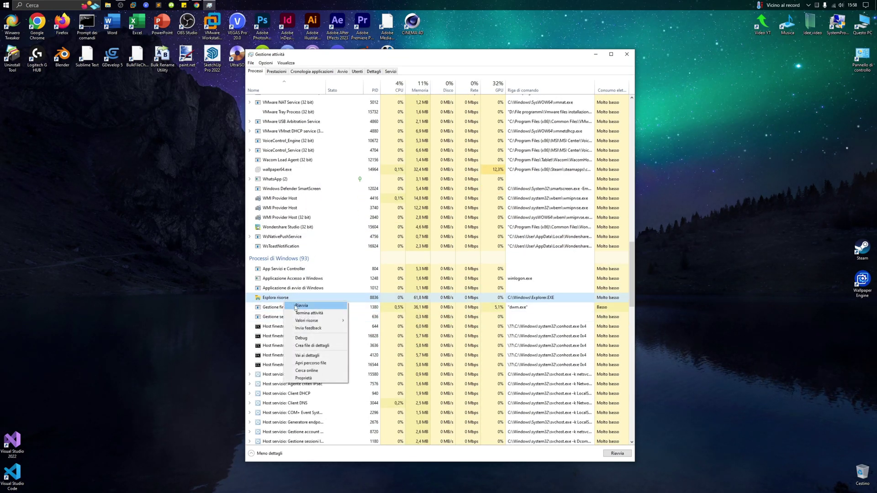
{"action": "left_click", "coordinate": [302, 305]}
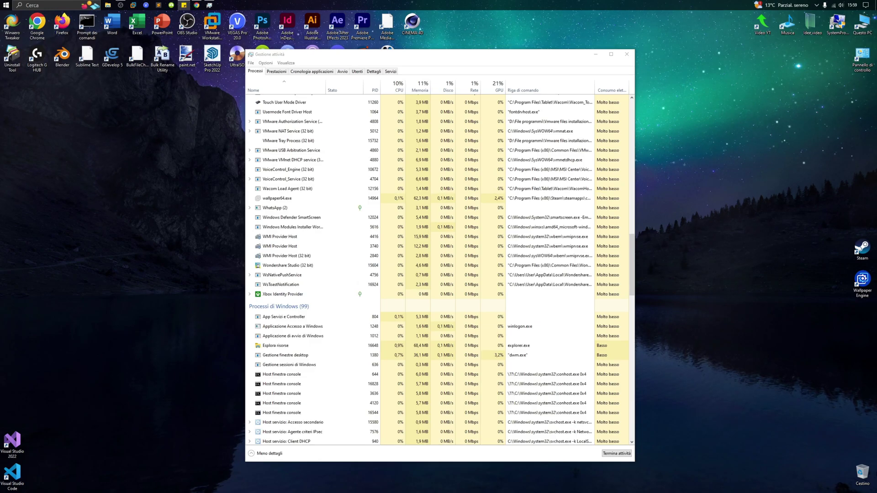
{"action": "left_click", "coordinate": [626, 54]}
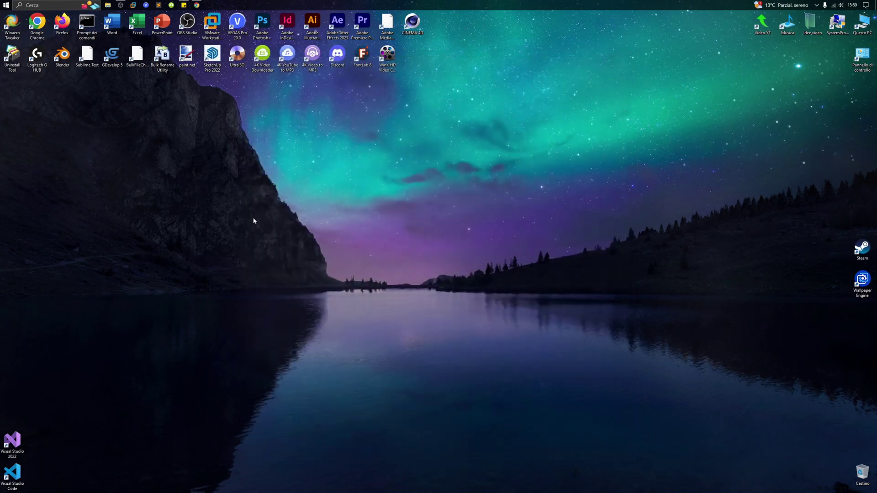
Step: Open the Roaming application data folder by running %Appdata% from the Run dialog
{"action": "left_click", "coordinate": [108, 5]}
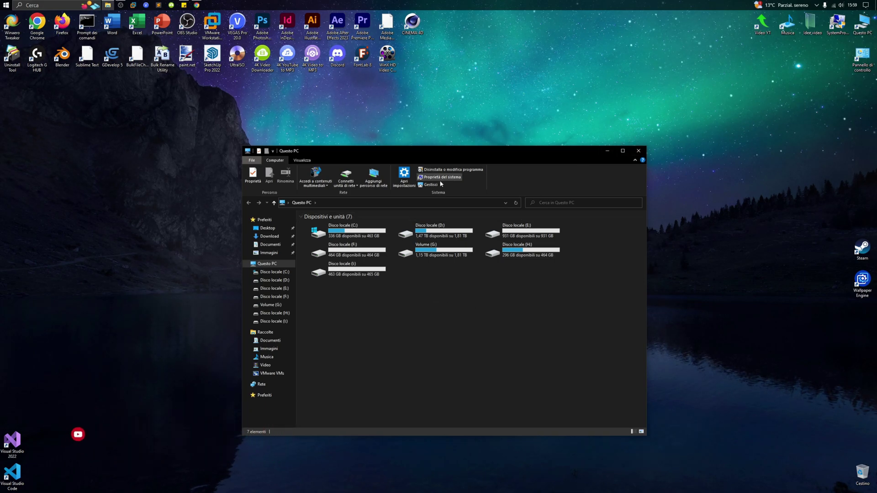
{"action": "left_click", "coordinate": [639, 151]}
{"action": "key", "text": "super+r"}
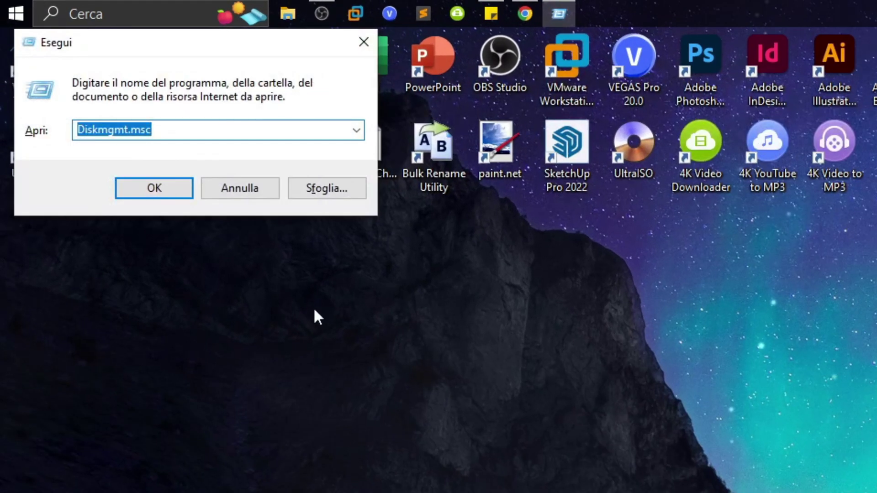
{"action": "type", "text": "%Appda"}
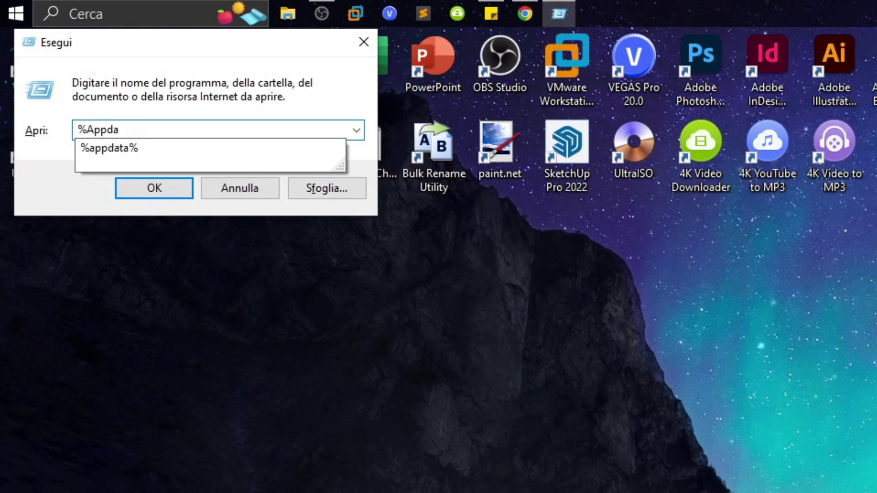
{"action": "type", "text": "ta"}
{"action": "type", "text": "%"}
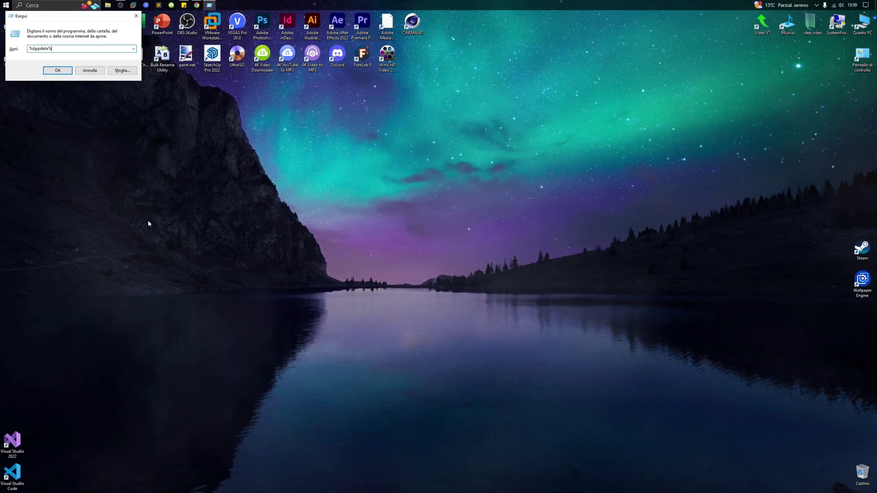
{"action": "key", "text": "Return"}
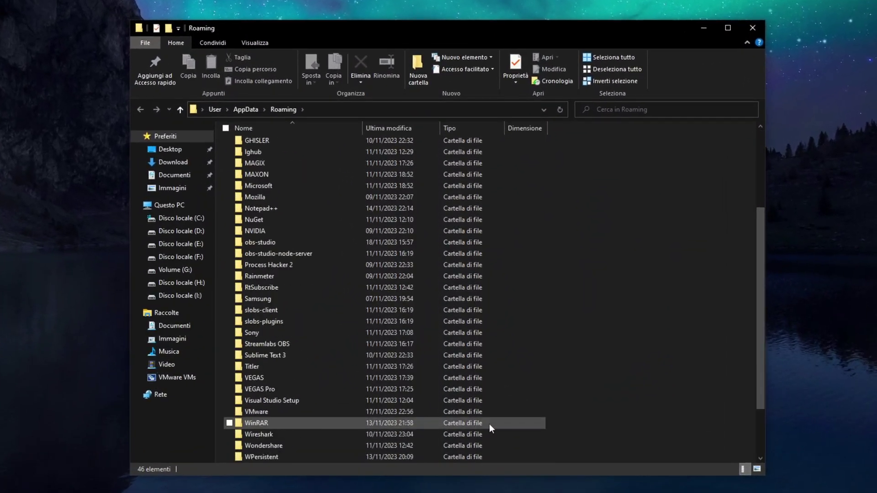
Step: Open the Local folder inside AppData and show its hidden items (Elementi nascosti)
{"action": "left_click", "coordinate": [252, 110]}
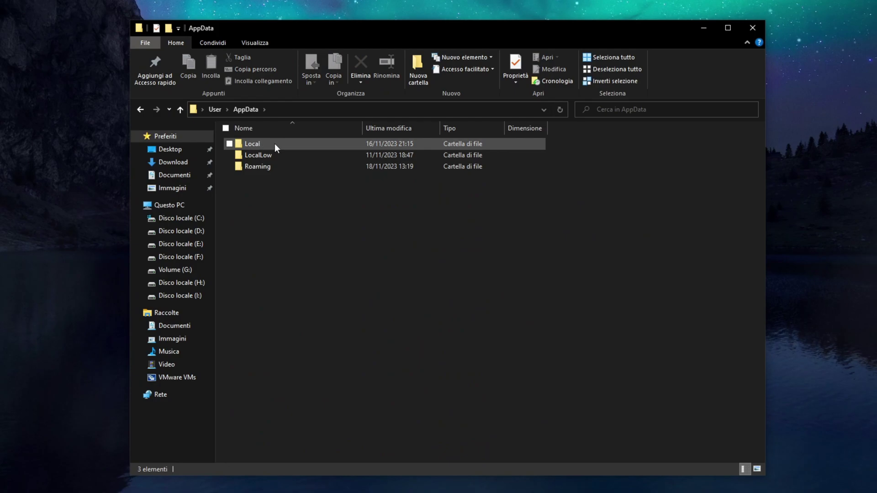
{"action": "double_click", "coordinate": [254, 144]}
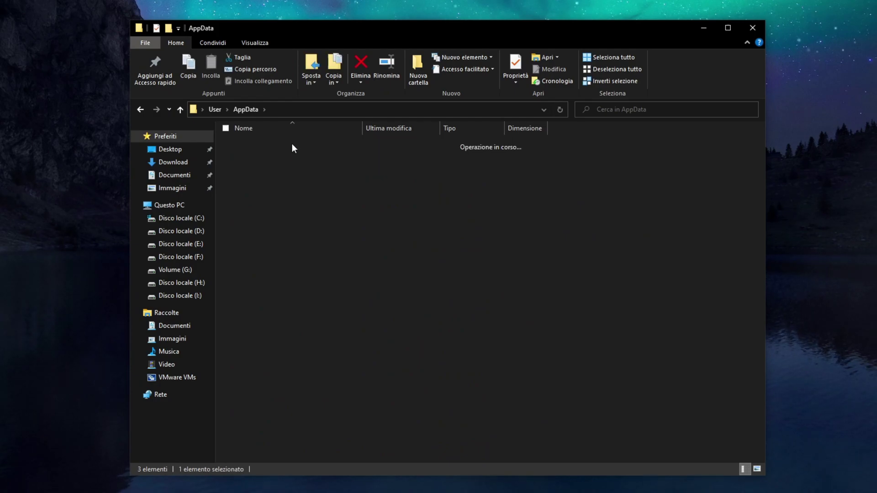
{"action": "scroll", "coordinate": [383, 248], "scroll_direction": "down", "scroll_amount": 2}
{"action": "scroll", "coordinate": [384, 248], "scroll_direction": "down", "scroll_amount": 7}
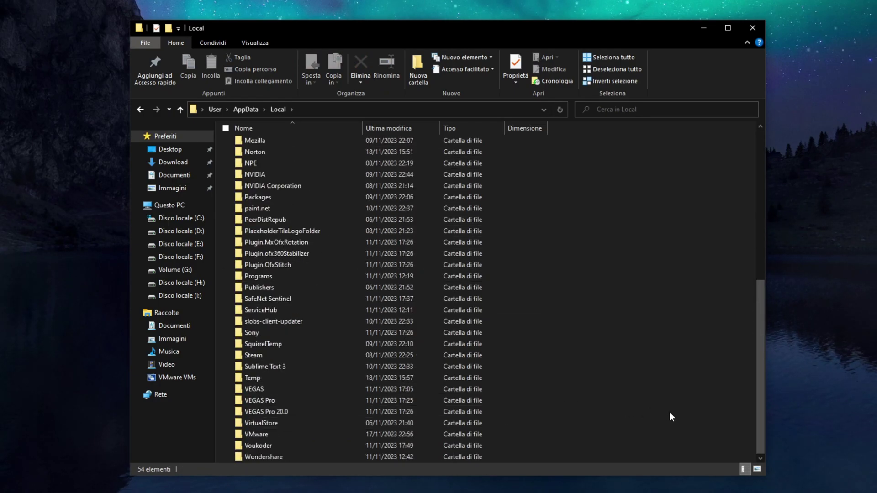
{"action": "left_click", "coordinate": [254, 42]}
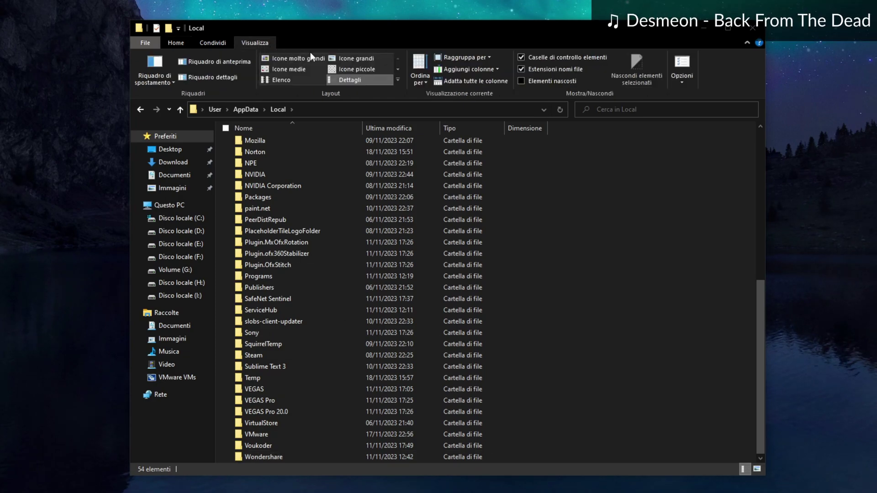
{"action": "left_click", "coordinate": [521, 81]}
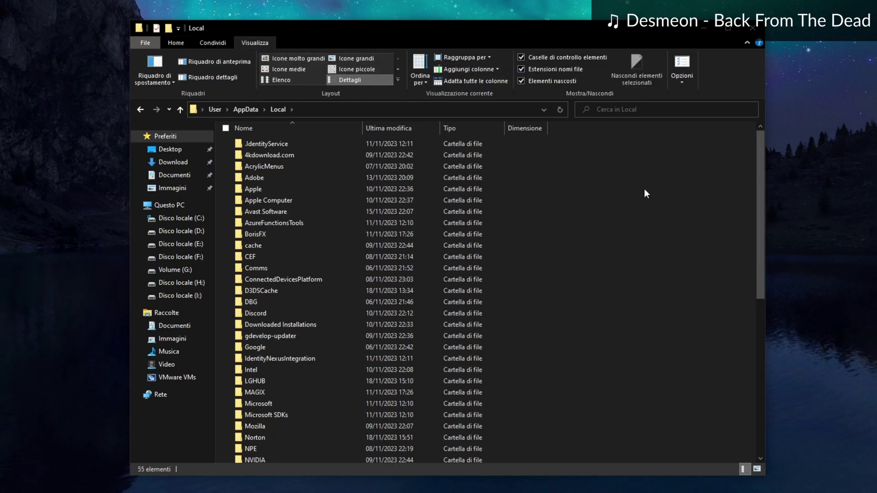
Step: Permanently delete the IconCache.db file from the Local folder
{"action": "scroll", "coordinate": [626, 297], "scroll_direction": "down", "scroll_amount": 9}
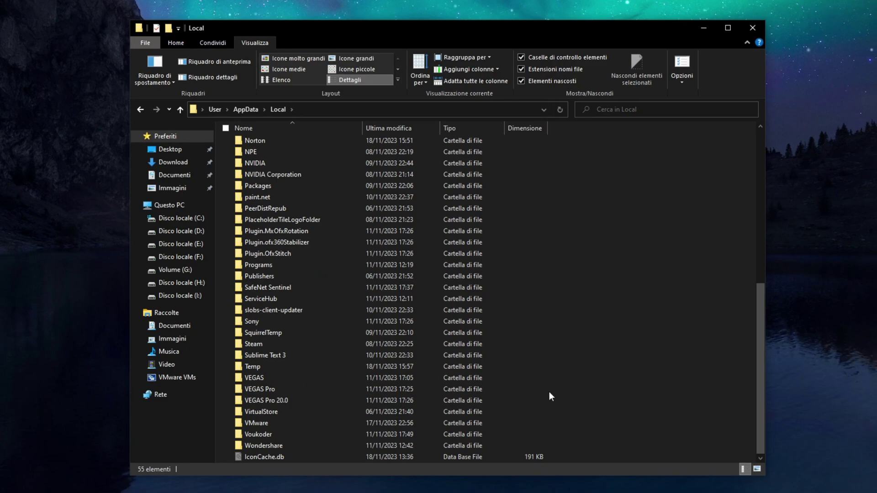
{"action": "left_click", "coordinate": [251, 455]}
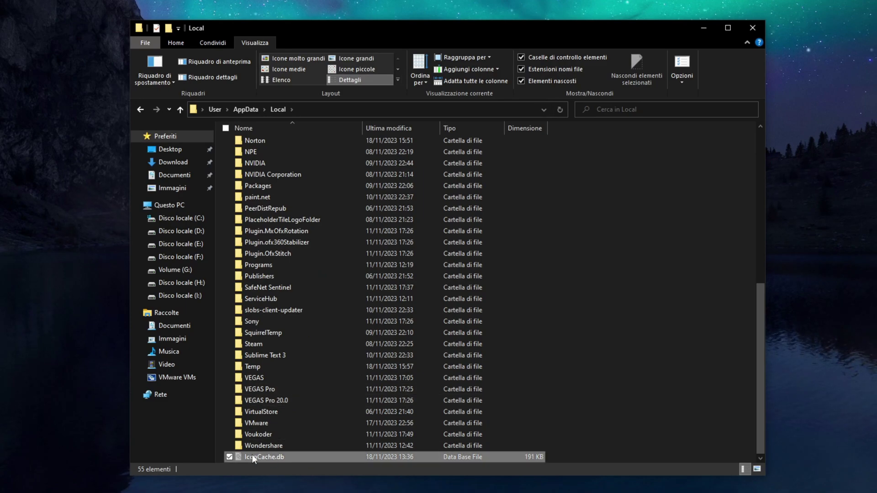
{"action": "right_click", "coordinate": [305, 458]}
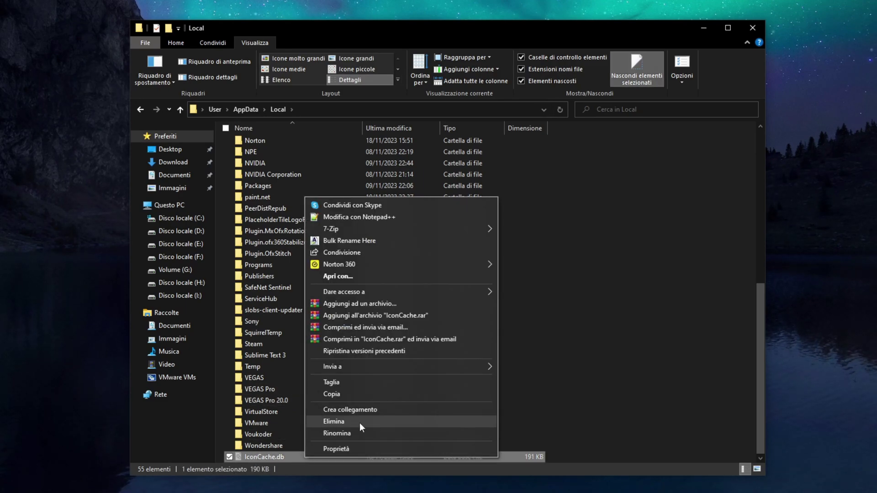
{"action": "left_click", "coordinate": [343, 422]}
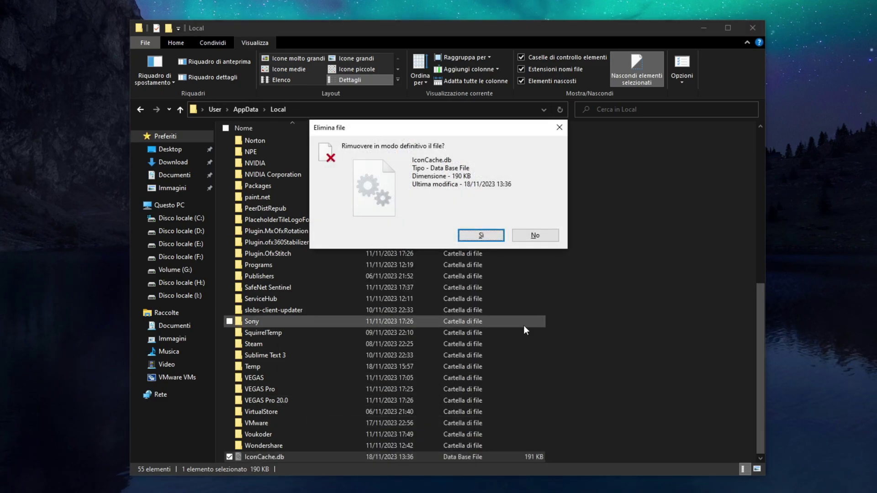
{"action": "left_click", "coordinate": [481, 236]}
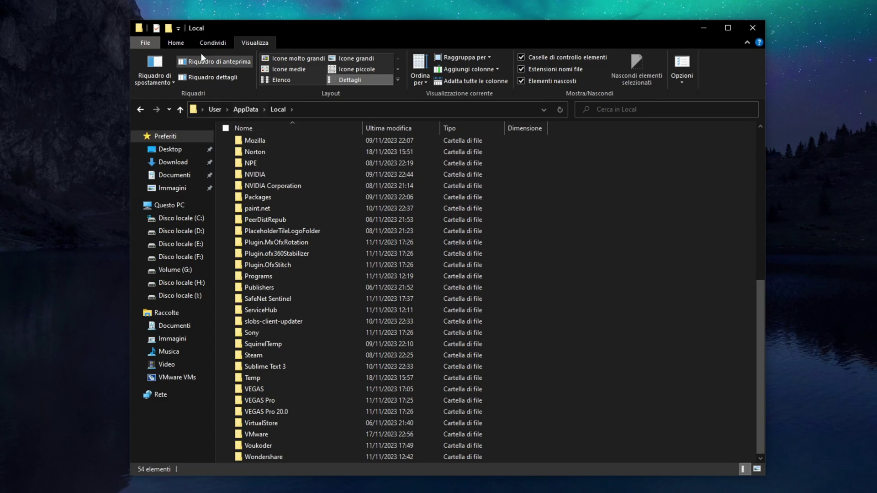
Step: Turn off the display of hidden items again and minimise the Local folder window
{"action": "left_click", "coordinate": [535, 84]}
{"action": "left_click", "coordinate": [167, 48]}
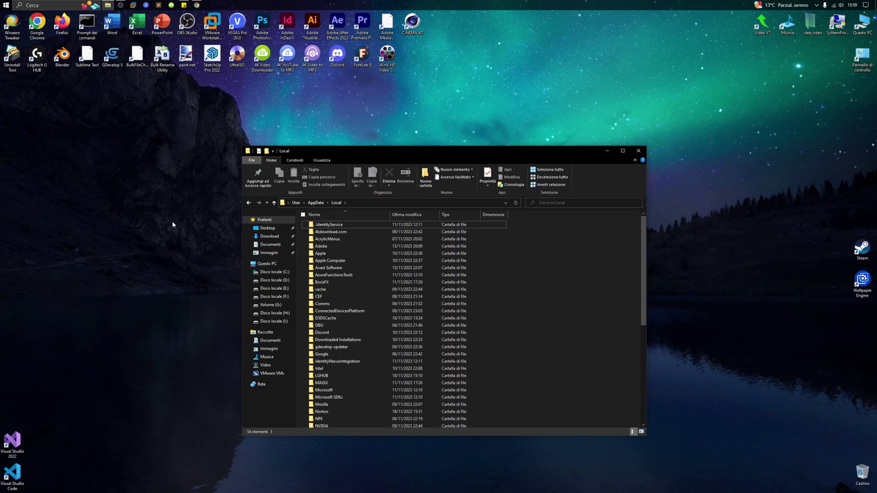
{"action": "left_click", "coordinate": [607, 150]}
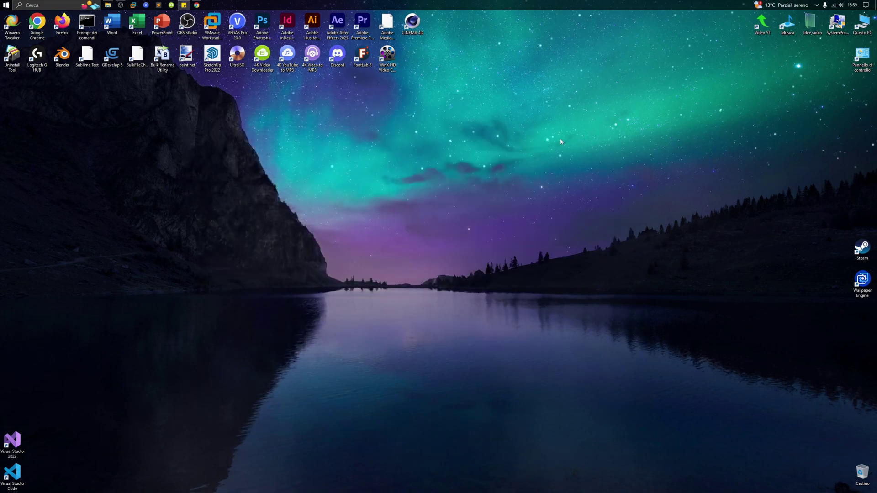
Step: Open Task Manager (Gestione attività) and close the minimised Local folder window
{"action": "right_click", "coordinate": [419, 4]}
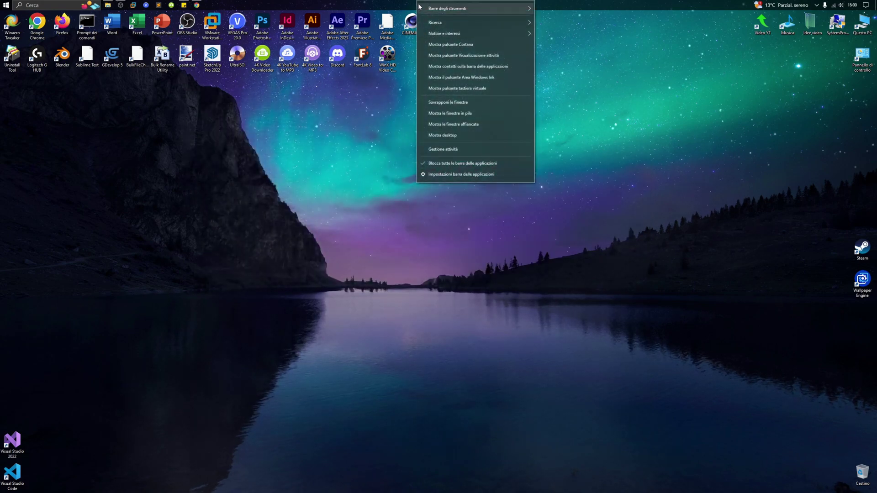
{"action": "left_click", "coordinate": [448, 152]}
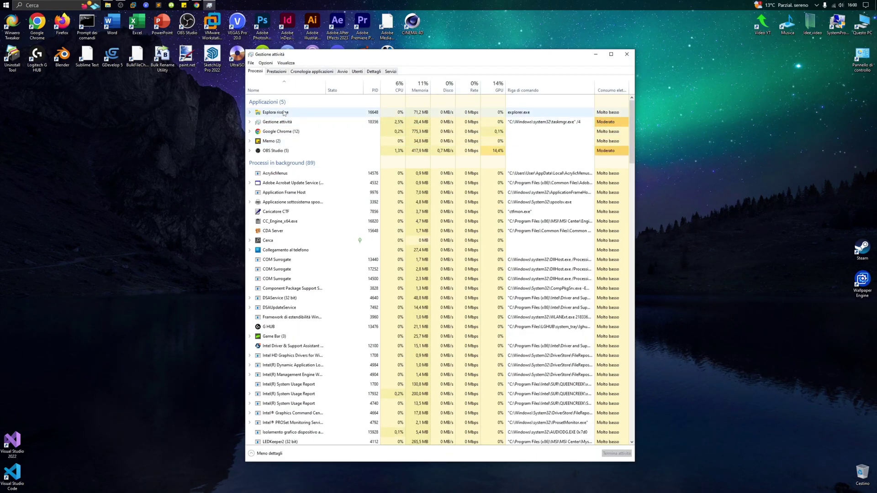
{"action": "scroll", "coordinate": [298, 389], "scroll_direction": "down", "scroll_amount": 15}
{"action": "scroll", "coordinate": [298, 390], "scroll_direction": "down", "scroll_amount": 20}
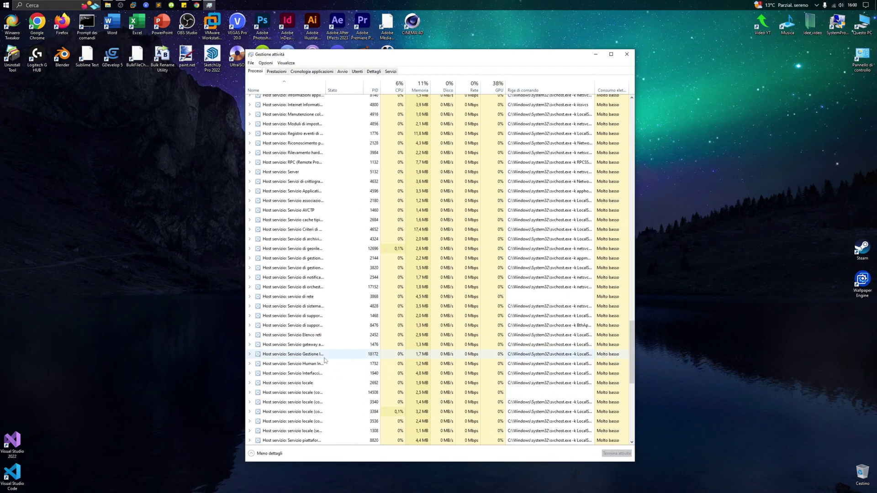
{"action": "left_click", "coordinate": [108, 5]}
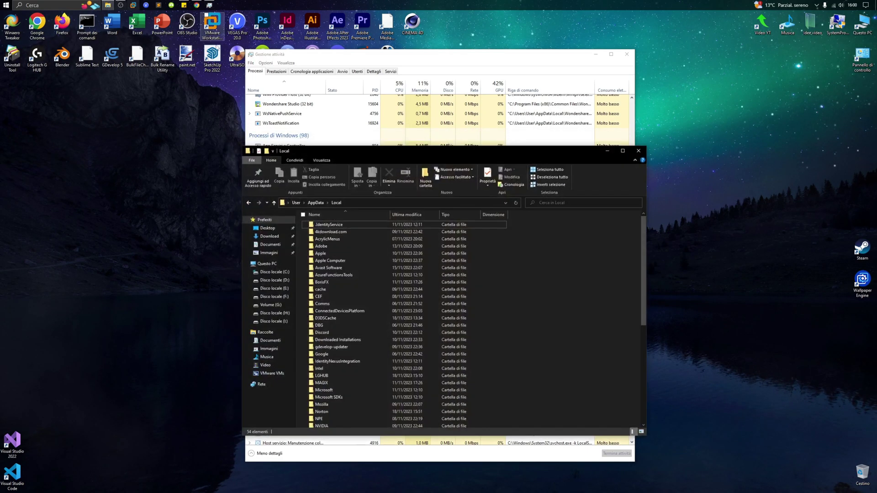
{"action": "left_click", "coordinate": [638, 152]}
Step: Restart the Esplora risorse process under Processi di Windows and minimise Task Manager
{"action": "left_click", "coordinate": [275, 166]}
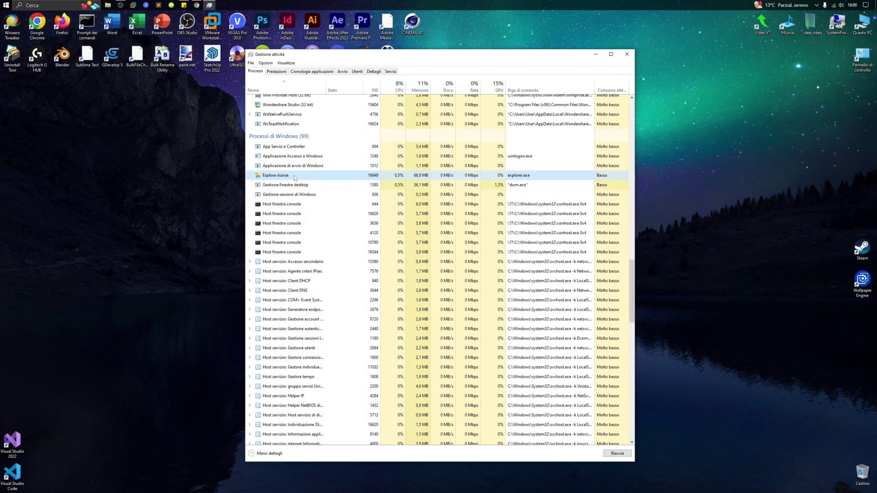
{"action": "right_click", "coordinate": [295, 177]}
{"action": "left_click", "coordinate": [312, 180]}
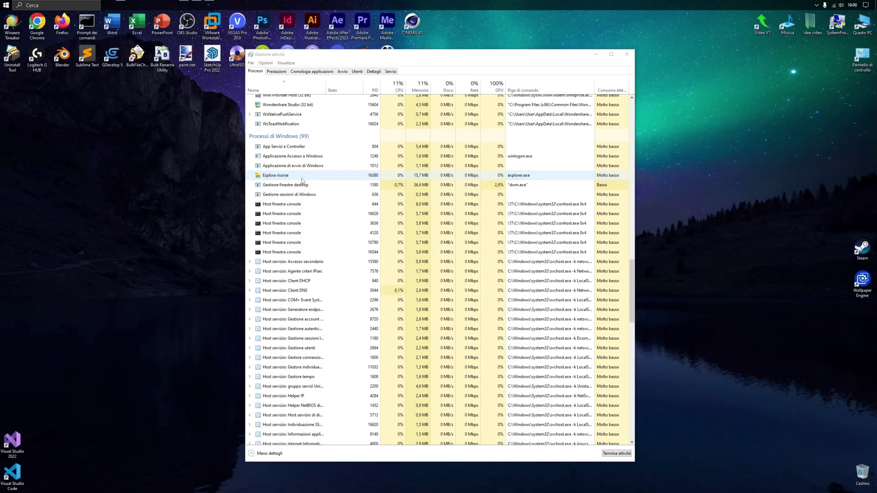
{"action": "left_click", "coordinate": [595, 55]}
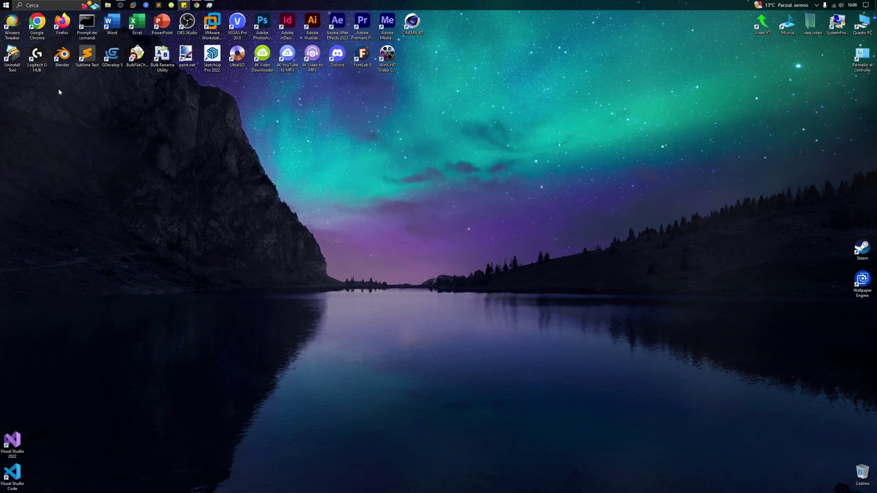
Step: Check the shortcut icons on the desktop by selecting and deselecting them, and close Task Manager
{"action": "left_click_drag", "start_coordinate": [78, 79], "coordinate": [492, 141]}
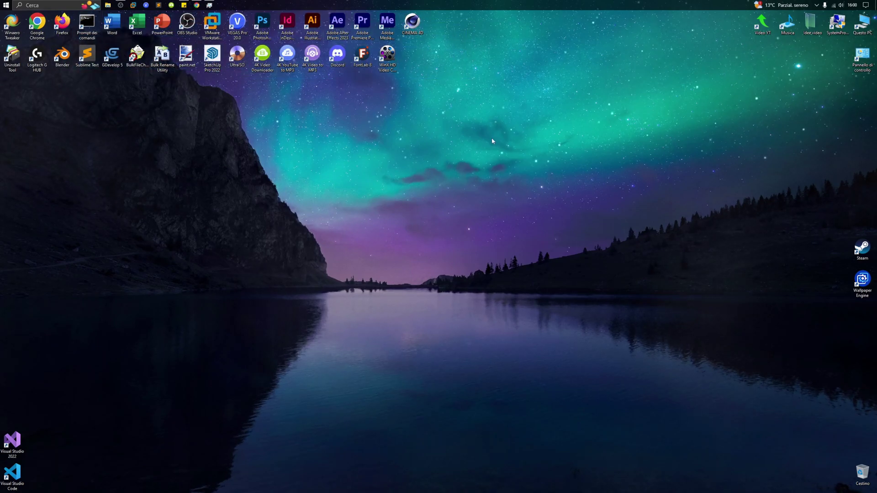
{"action": "left_click_drag", "start_coordinate": [459, 74], "coordinate": [10, 15]}
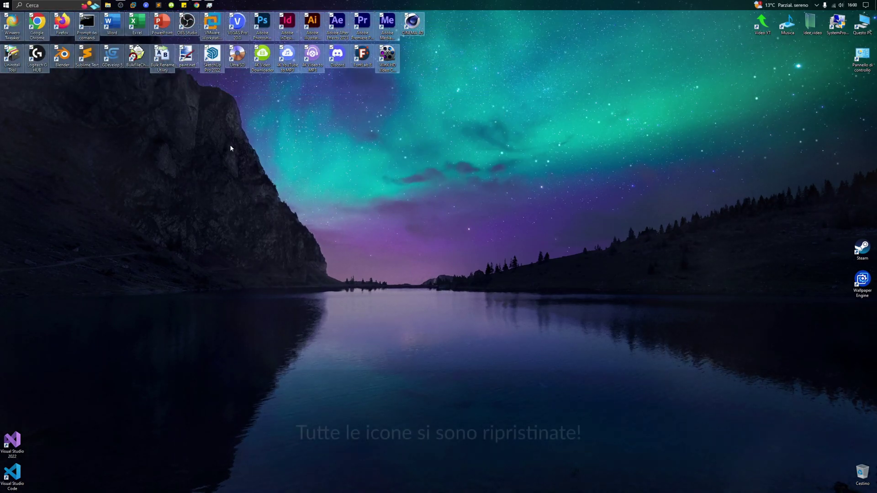
{"action": "left_click", "coordinate": [283, 164]}
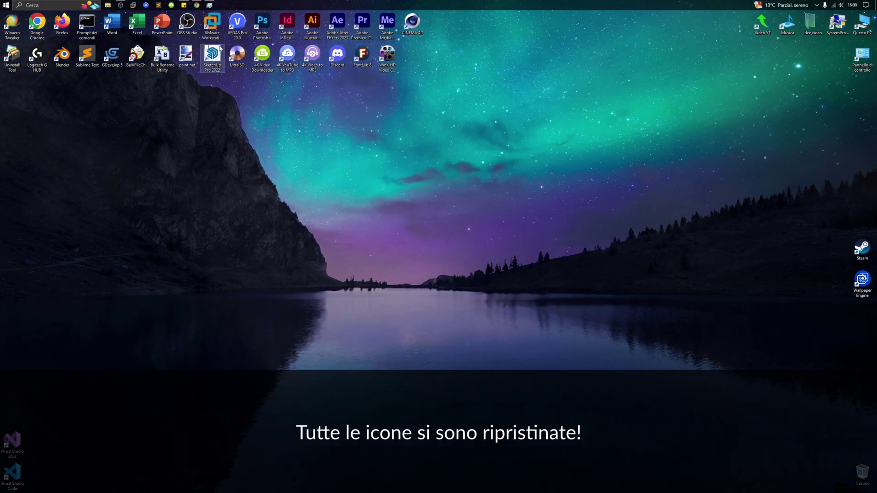
{"action": "left_click", "coordinate": [208, 4]}
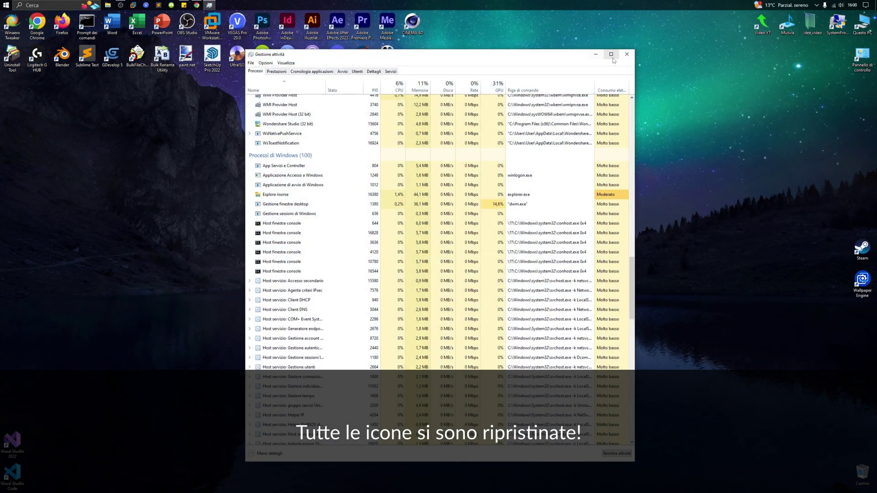
{"action": "left_click", "coordinate": [627, 55]}
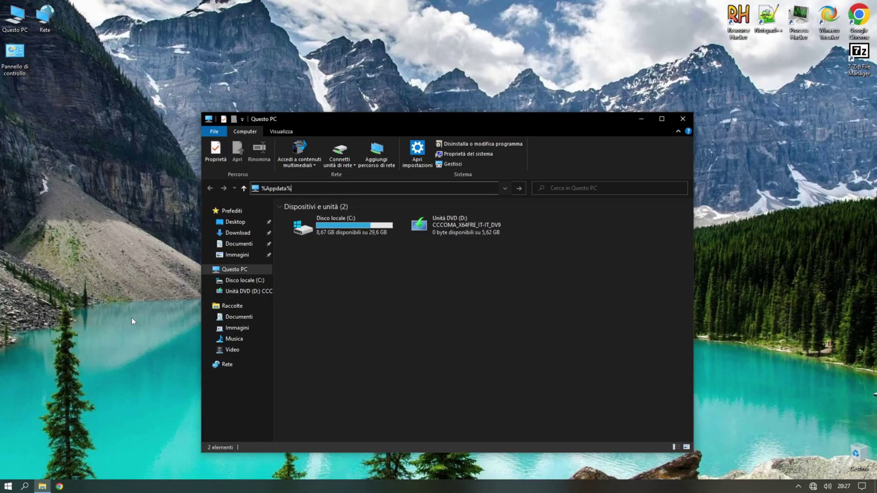
Step: Go to the %Appdata% location from the Questo PC window and open the Local folder inside AppData
{"action": "key", "text": "Return"}
{"action": "left_click", "coordinate": [406, 188]}
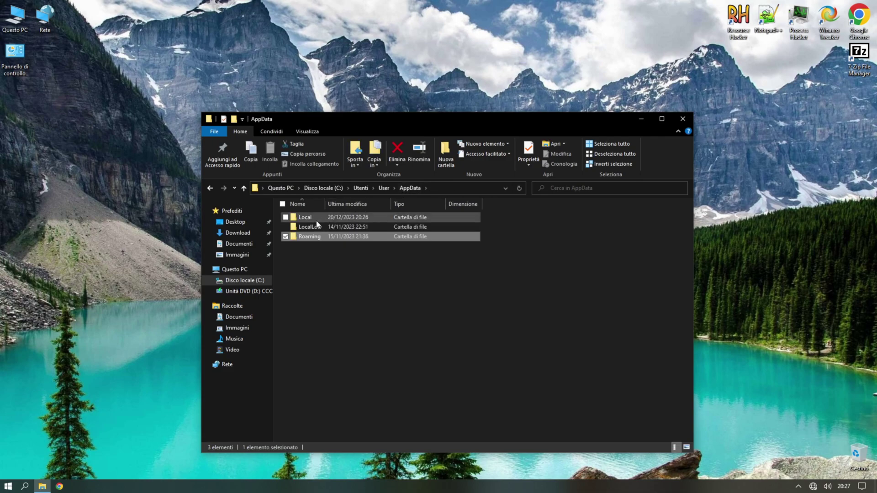
{"action": "double_click", "coordinate": [315, 219]}
{"action": "left_click_drag", "start_coordinate": [534, 354], "coordinate": [245, 305]}
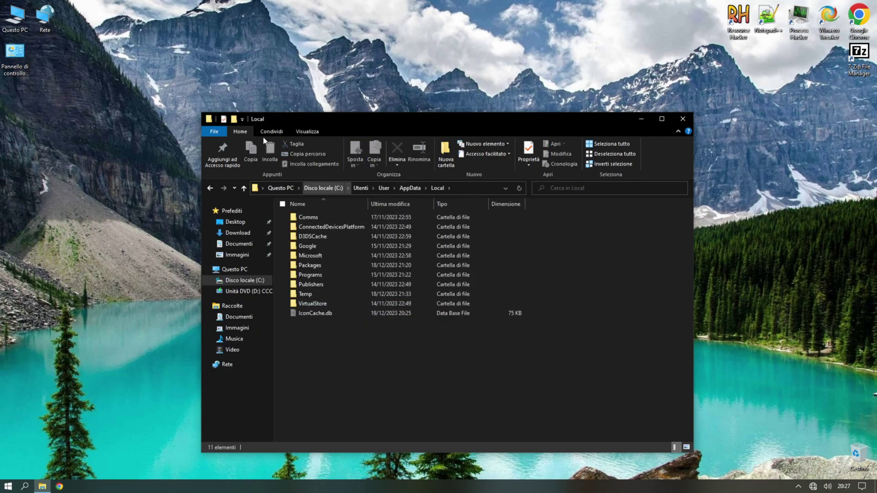
Step: Locate the hidden IconCache.db in the Local folder by toggling Elementi nascosti off and on, and minimise the window
{"action": "left_click", "coordinate": [307, 131]}
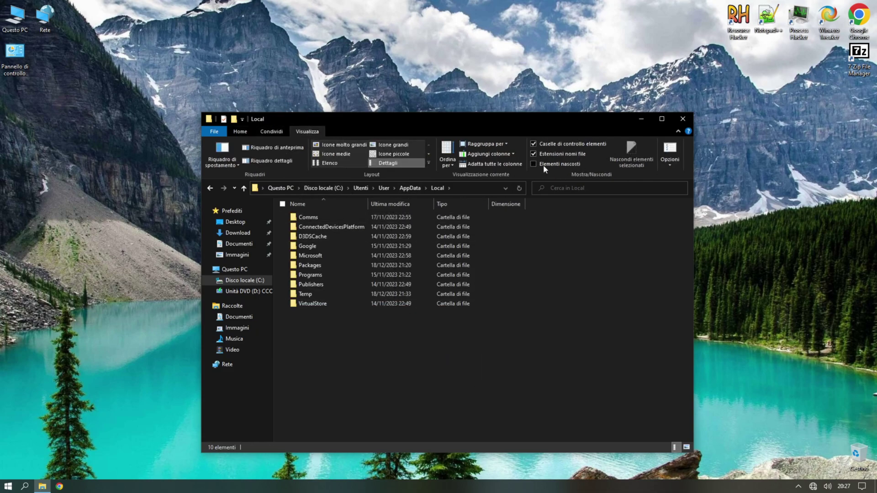
{"action": "left_click", "coordinate": [240, 131]}
{"action": "left_click", "coordinate": [305, 314]}
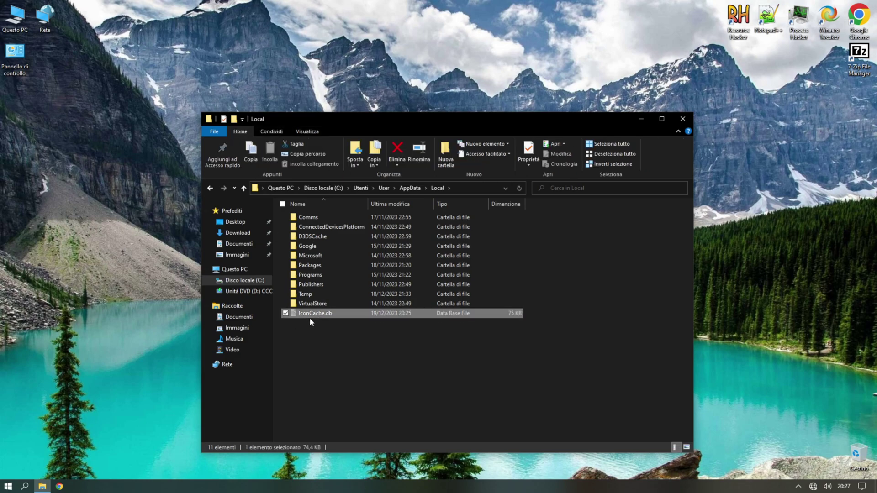
{"action": "left_click", "coordinate": [321, 356]}
{"action": "left_click", "coordinate": [641, 120]}
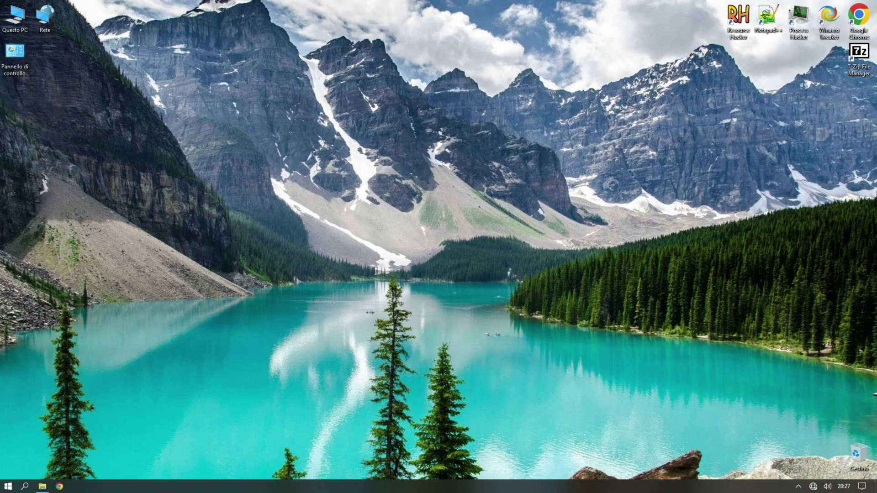
Step: Find Winaero Tweaker with Windows search, launch it, and allow it to make changes to the device
{"action": "key", "text": "super"}
{"action": "type", "text": "Wio"}
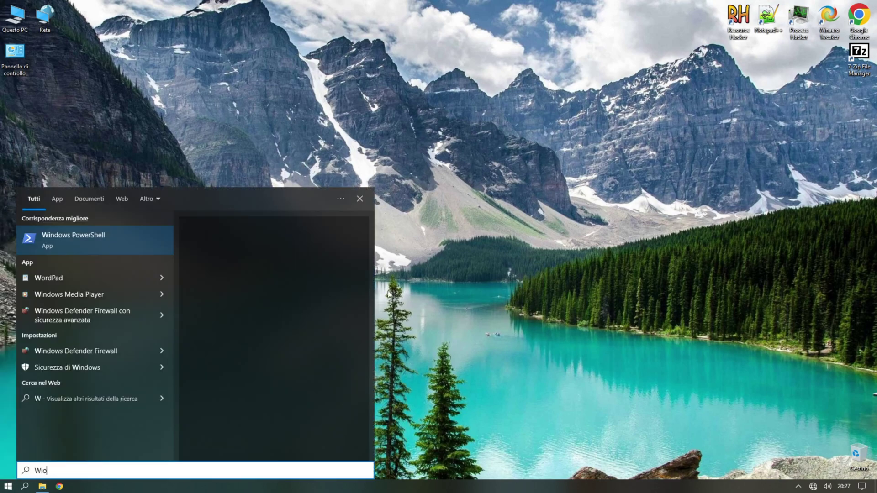
{"action": "type", "text": "naer"}
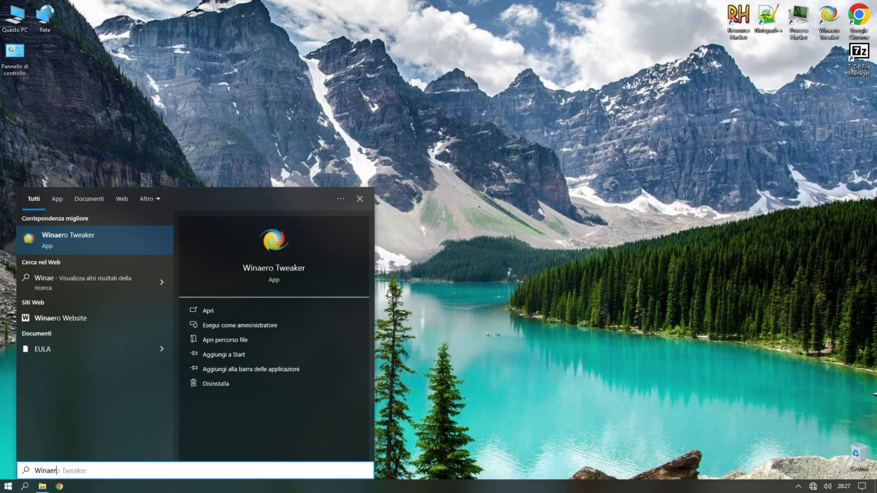
{"action": "left_click", "coordinate": [224, 309]}
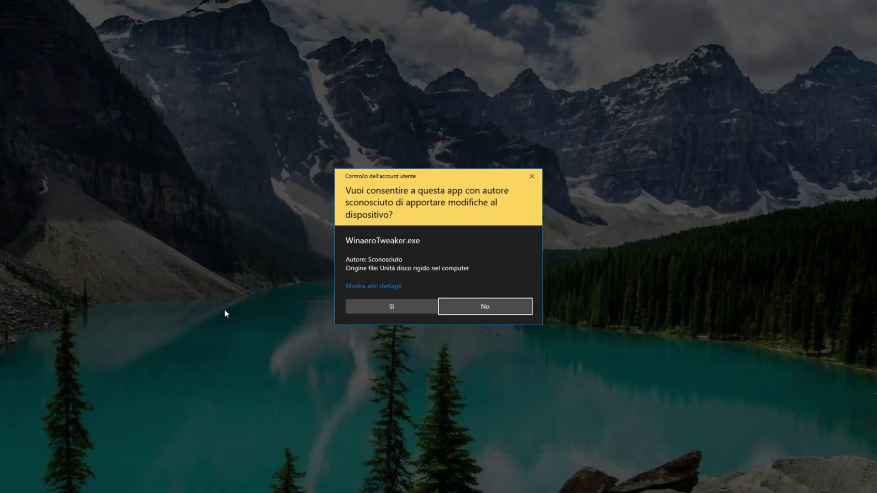
{"action": "left_click", "coordinate": [355, 310]}
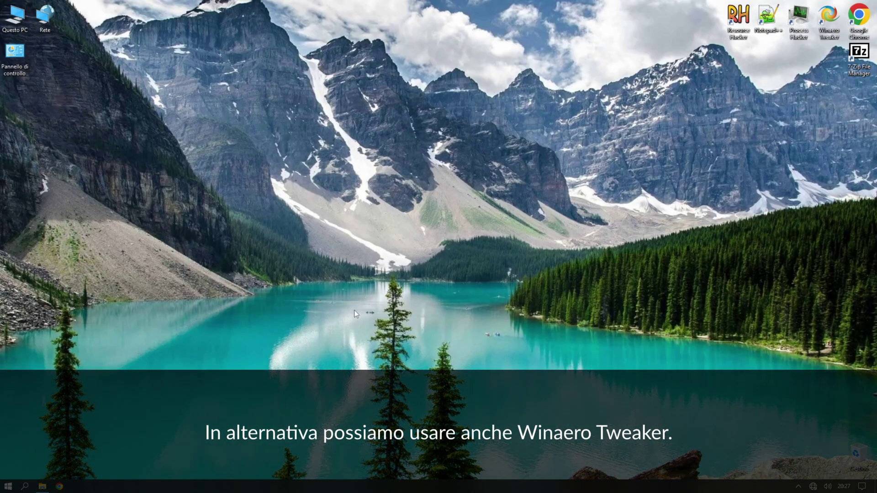
Step: Search the tweaks for "icon cache" and open the Reset Icon Cache page
{"action": "scroll", "coordinate": [356, 277], "scroll_direction": "down", "scroll_amount": 1}
{"action": "scroll", "coordinate": [334, 228], "scroll_direction": "up", "scroll_amount": 2}
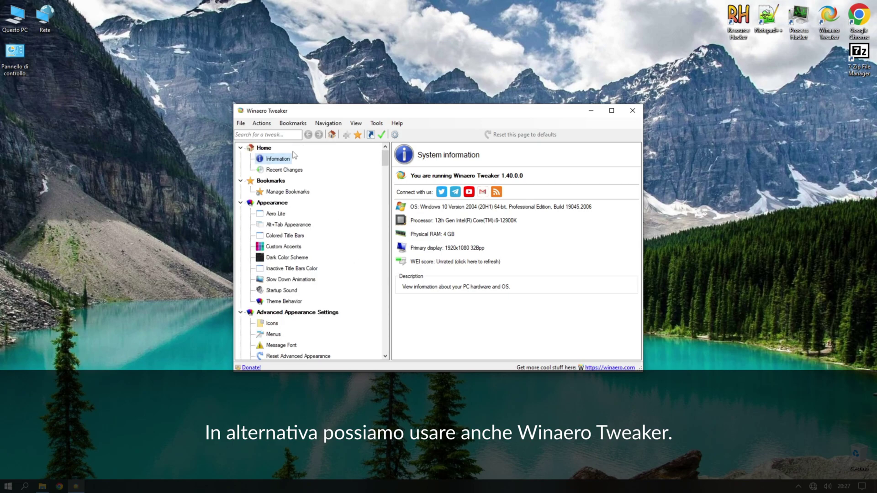
{"action": "type", "text": "icon cache"}
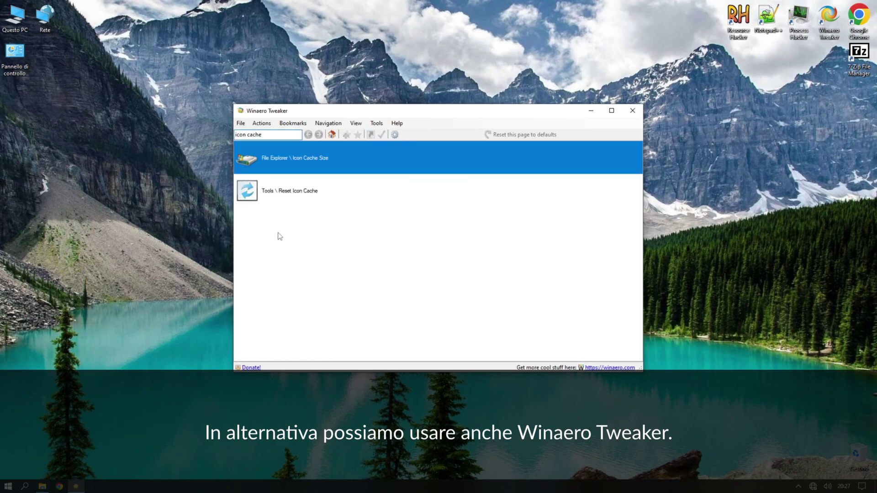
{"action": "left_click", "coordinate": [297, 198]}
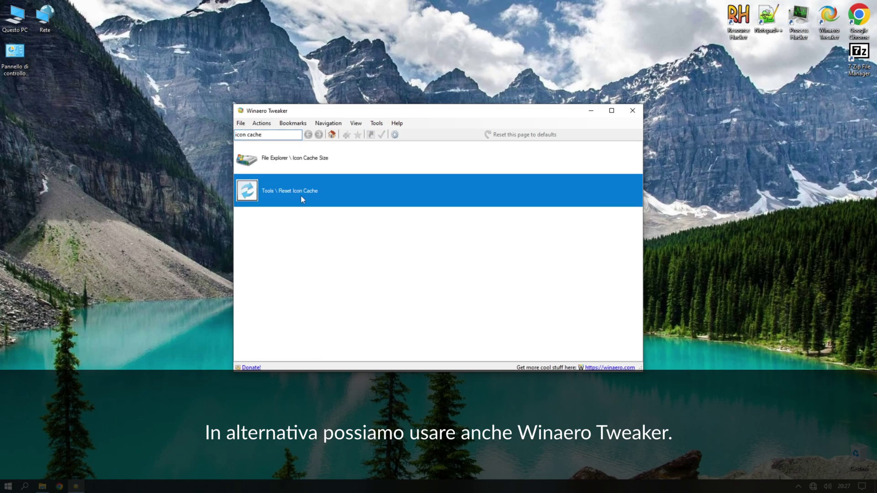
{"action": "double_click", "coordinate": [315, 198]}
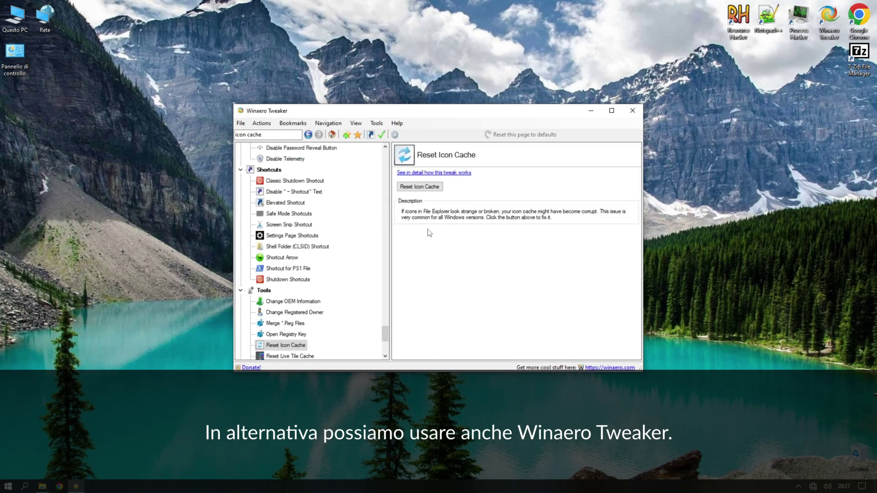
Step: Run Reset Icon Cache, check the Local folder window for IconCache.db, and minimise that window
{"action": "scroll", "coordinate": [330, 278], "scroll_direction": "down", "scroll_amount": 2}
{"action": "scroll", "coordinate": [334, 284], "scroll_direction": "up", "scroll_amount": 4}
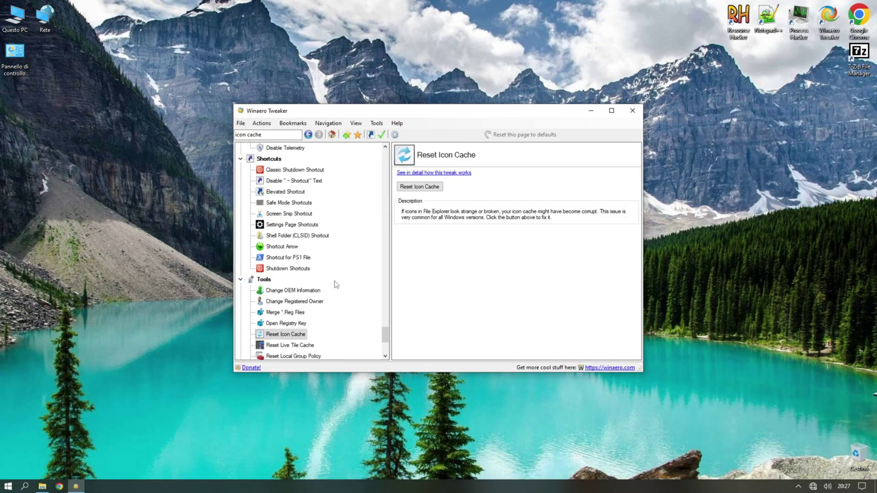
{"action": "scroll", "coordinate": [383, 221], "scroll_direction": "down", "scroll_amount": 4}
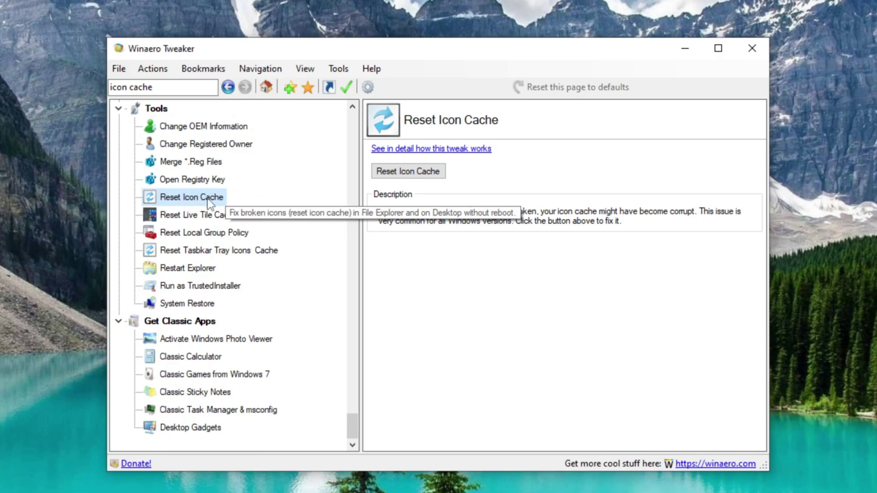
{"action": "left_click", "coordinate": [395, 176]}
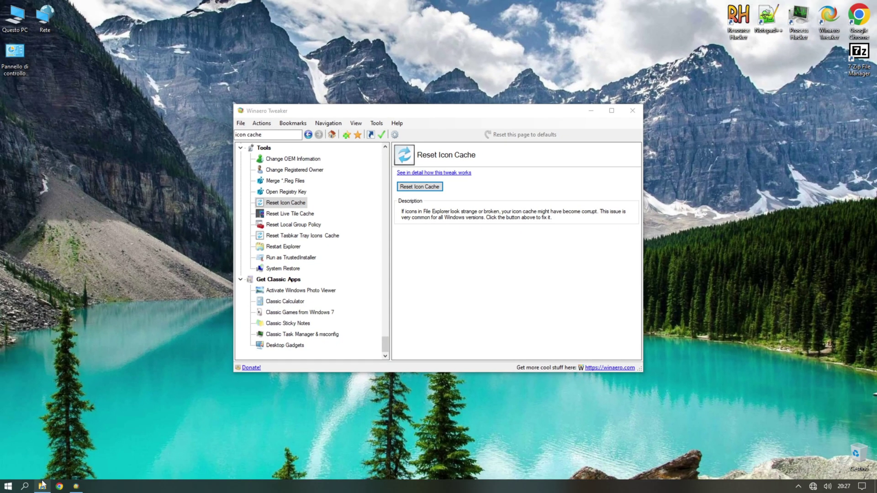
{"action": "left_click", "coordinate": [42, 486]}
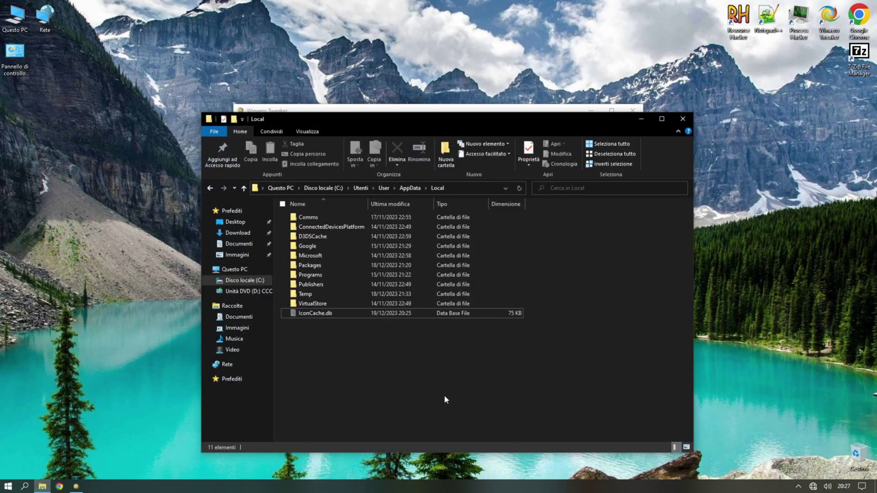
{"action": "left_click", "coordinate": [641, 118]}
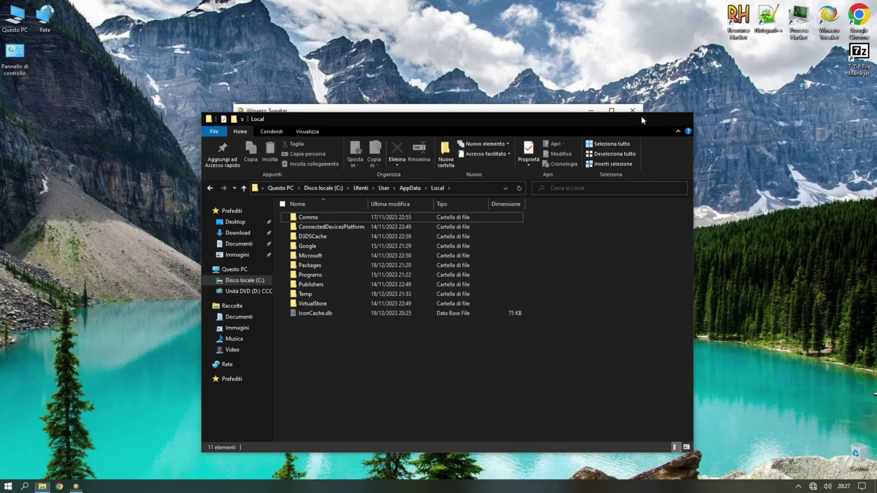
Step: Restart Esplora risorse from Task Manager, and close the Task Manager and Winaero Tweaker windows
{"action": "right_click", "coordinate": [296, 486]}
{"action": "left_click", "coordinate": [324, 451]}
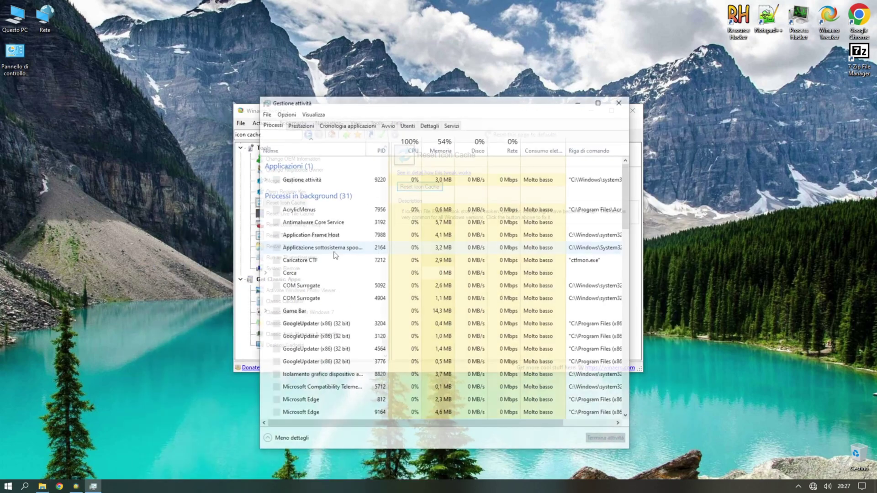
{"action": "scroll", "coordinate": [305, 366], "scroll_direction": "down", "scroll_amount": 2}
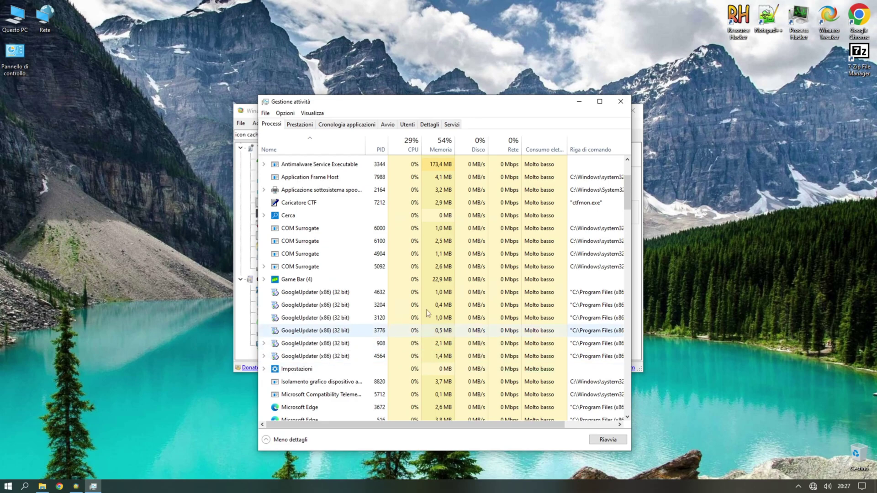
{"action": "left_click_drag", "start_coordinate": [626, 209], "coordinate": [627, 187]}
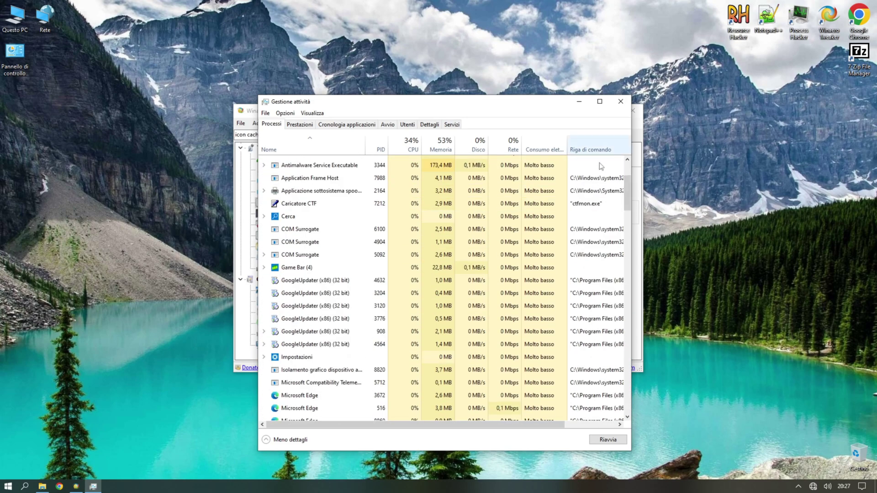
{"action": "scroll", "coordinate": [632, 189], "scroll_direction": "up", "scroll_amount": 3}
{"action": "right_click", "coordinate": [314, 183]}
{"action": "left_click", "coordinate": [332, 200]}
{"action": "left_click", "coordinate": [621, 101]}
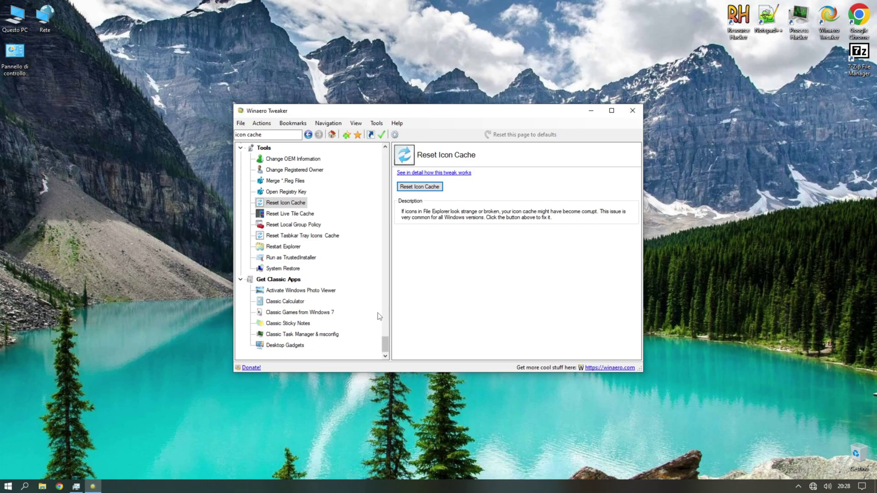
{"action": "left_click", "coordinate": [633, 110]}
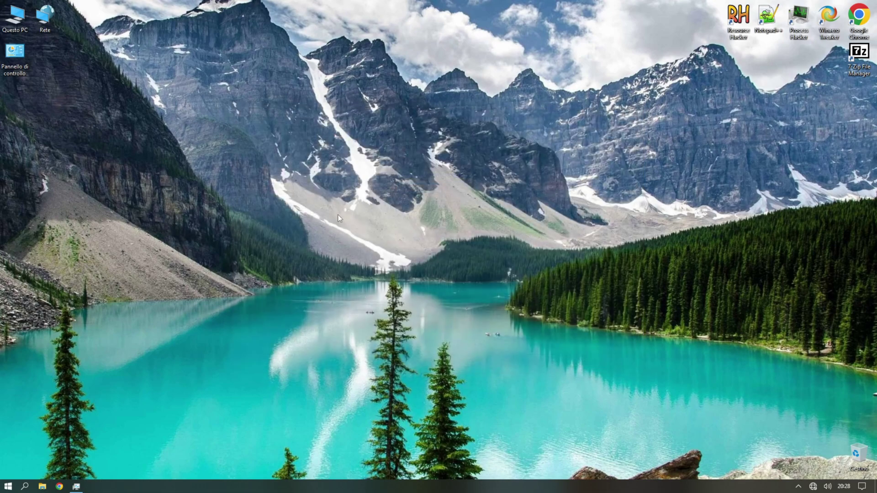
Step: Open a File Explorer window, go to %Appdata%, and move up to AppData to open its Local folder
{"action": "left_click", "coordinate": [41, 487]}
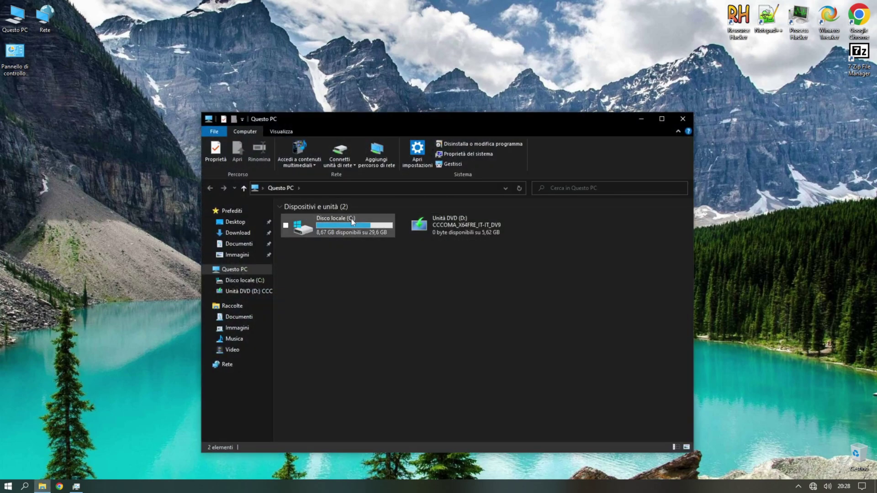
{"action": "type", "text": "%Ap"}
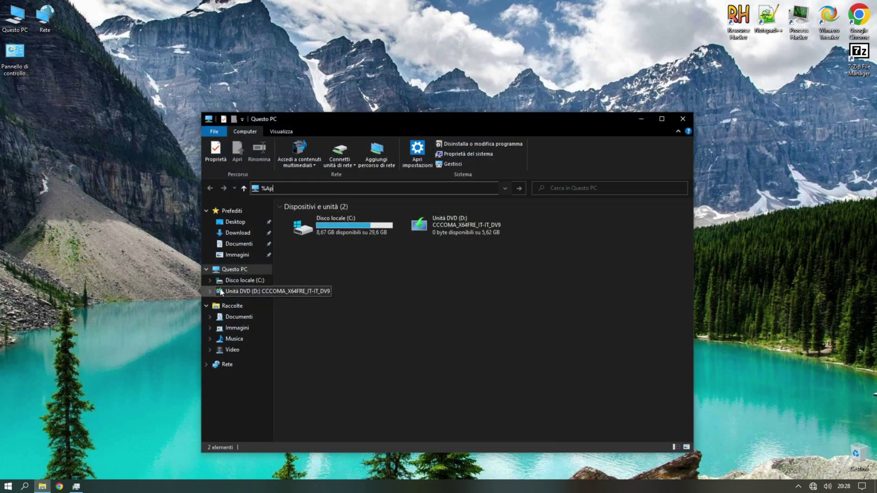
{"action": "type", "text": "pdata%"}
{"action": "key", "text": "Return"}
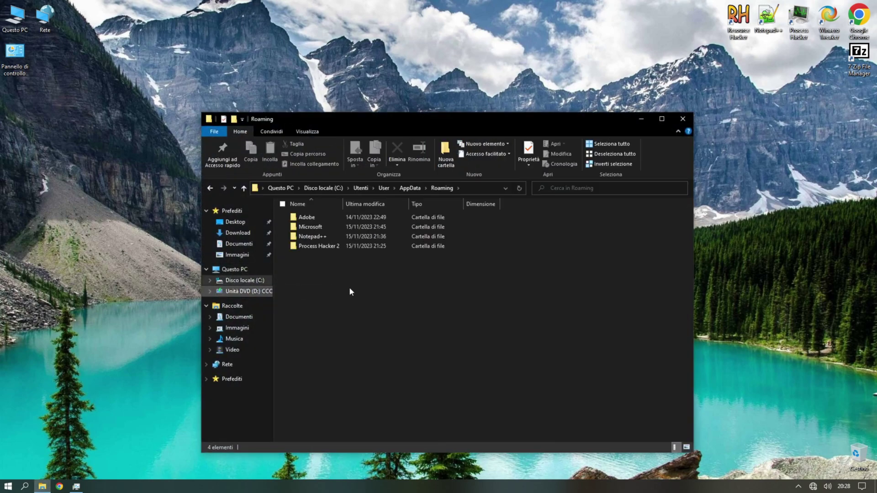
{"action": "key", "text": "alt+Up"}
{"action": "double_click", "coordinate": [315, 216]}
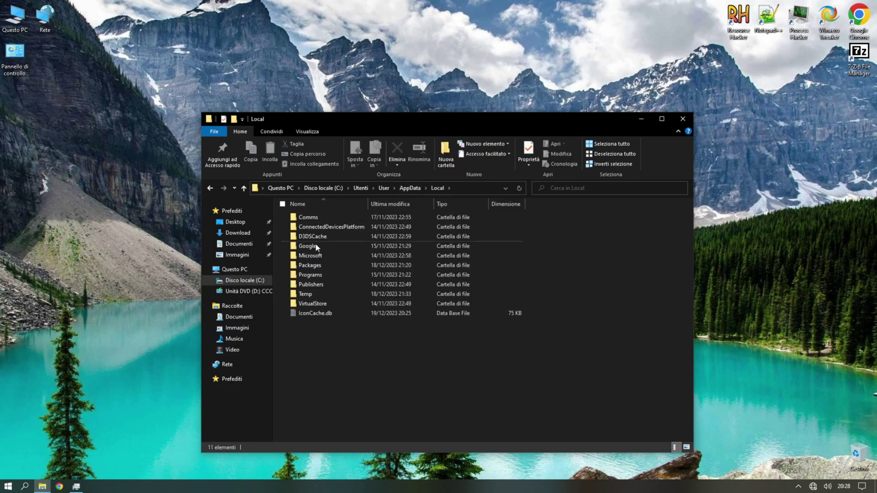
Step: Delete IconCache.db from the Local folder, check the Elementi nascosti setting, and close the window
{"action": "left_click", "coordinate": [315, 313]}
{"action": "key", "text": "Delete"}
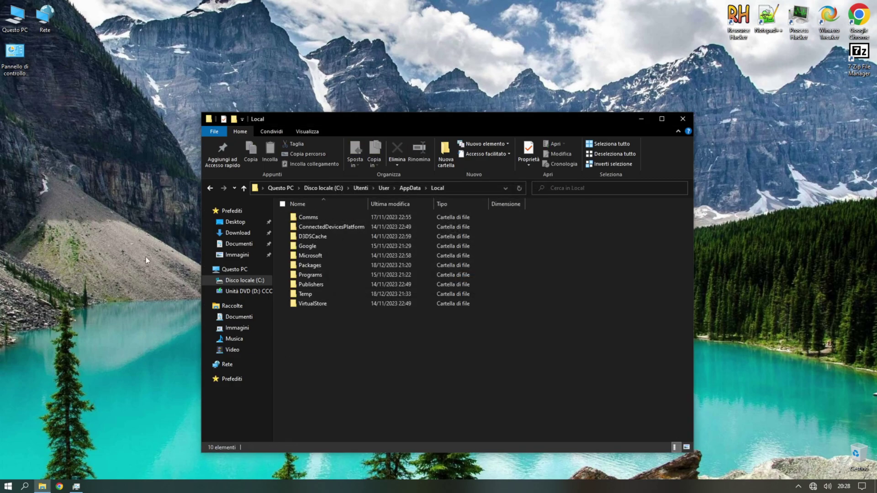
{"action": "left_click", "coordinate": [306, 132]}
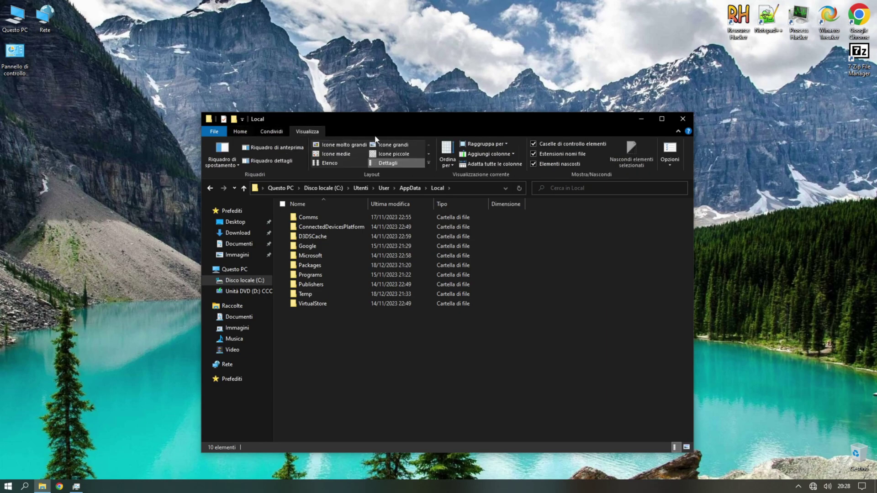
{"action": "left_click", "coordinate": [535, 163]}
{"action": "left_click", "coordinate": [240, 132]}
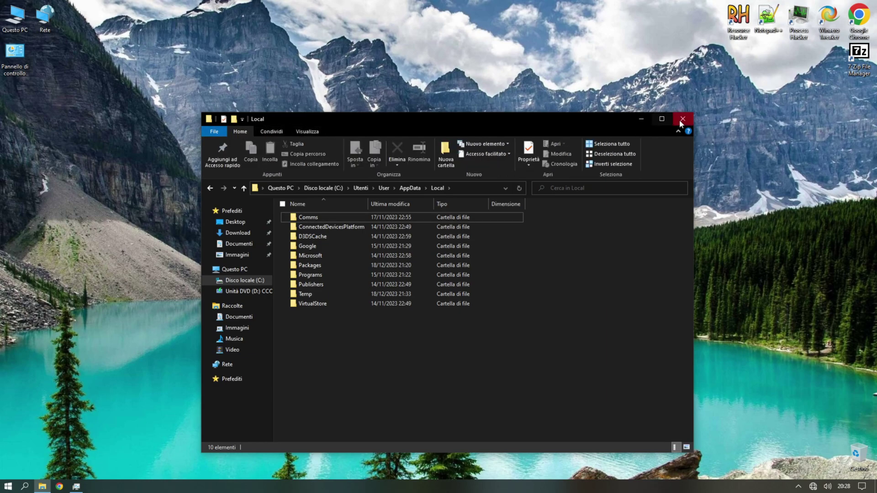
{"action": "left_click", "coordinate": [681, 119]}
Step: Open Task Manager, restart the Esplora risorse process under Processi di Windows, and close Task Manager
{"action": "right_click", "coordinate": [231, 487]}
{"action": "left_click", "coordinate": [256, 448]}
{"action": "left_click", "coordinate": [298, 414]}
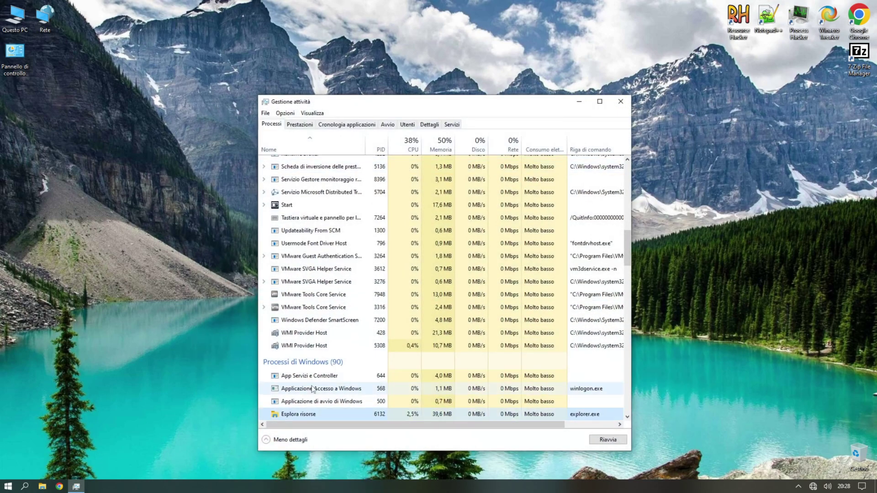
{"action": "right_click", "coordinate": [292, 418]}
{"action": "left_click", "coordinate": [315, 324]}
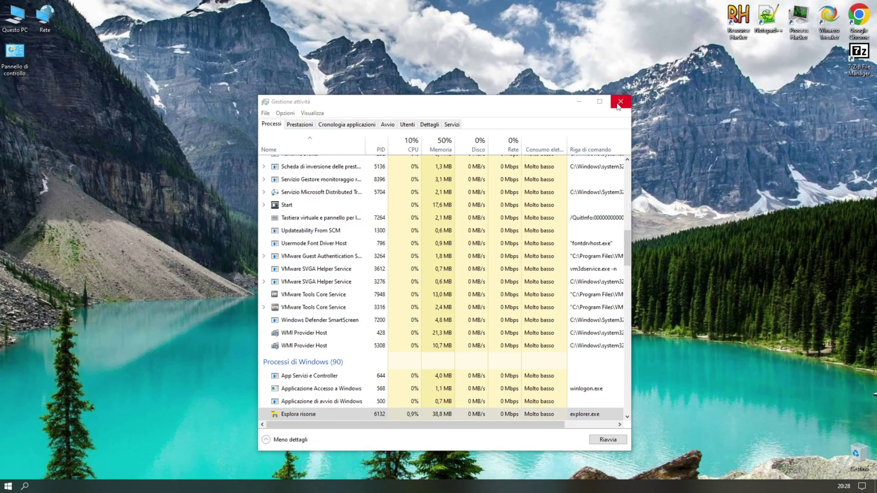
{"action": "left_click", "coordinate": [620, 102]}
{"action": "left_click", "coordinate": [8, 487]}
{"action": "left_click", "coordinate": [382, 421]}
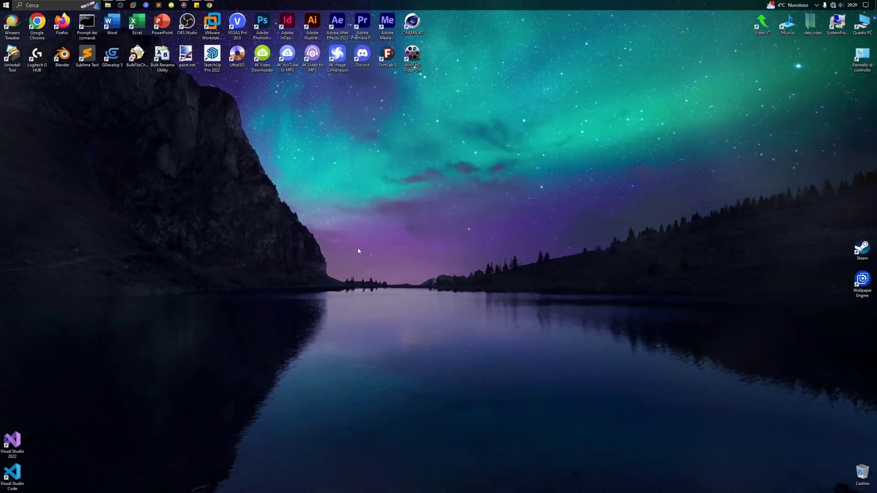
Step: Open a Command Prompt in the Desktop folder and move its window towards the middle of the screen
{"action": "right_click", "coordinate": [358, 251]}
{"action": "left_click", "coordinate": [370, 306]}
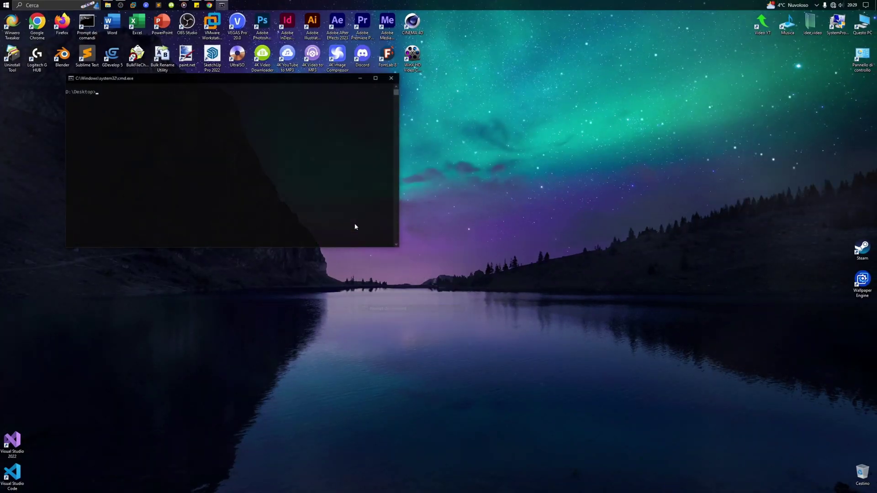
{"action": "left_click_drag", "start_coordinate": [274, 86], "coordinate": [474, 189]}
{"action": "left_click_drag", "start_coordinate": [326, 185], "coordinate": [326, 208]}
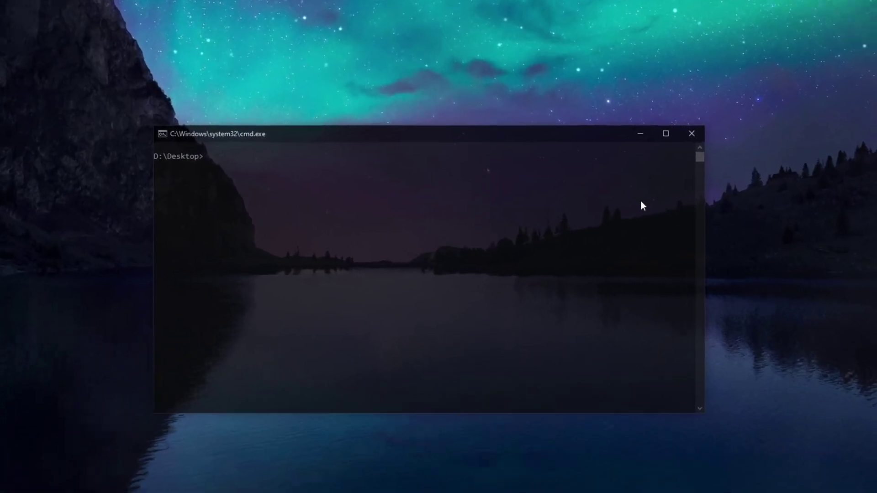
Step: Run an echo command that prints "spero che questo video vi sia piaciuto! Lasciate un like, iscrivetevi e condividete! Grazie per la visione!"
{"action": "type", "text": "ec"}
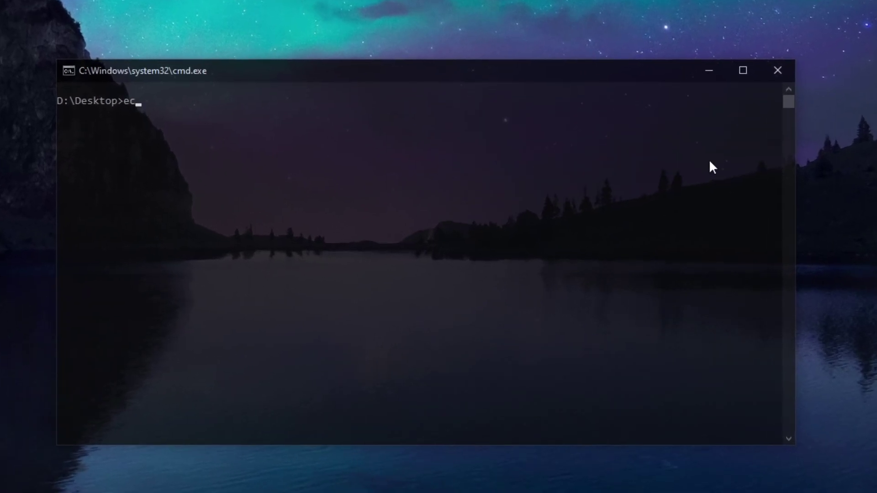
{"action": "type", "text": "ho sper"}
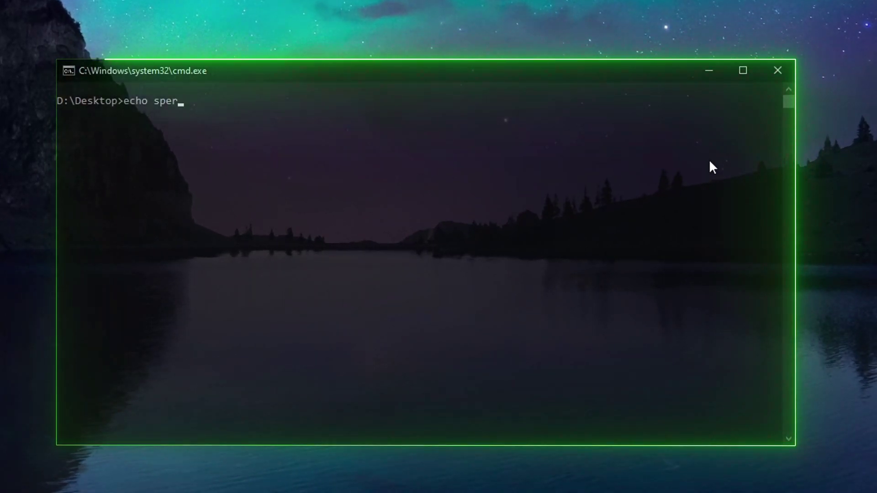
{"action": "type", "text": "o che questo viode"}
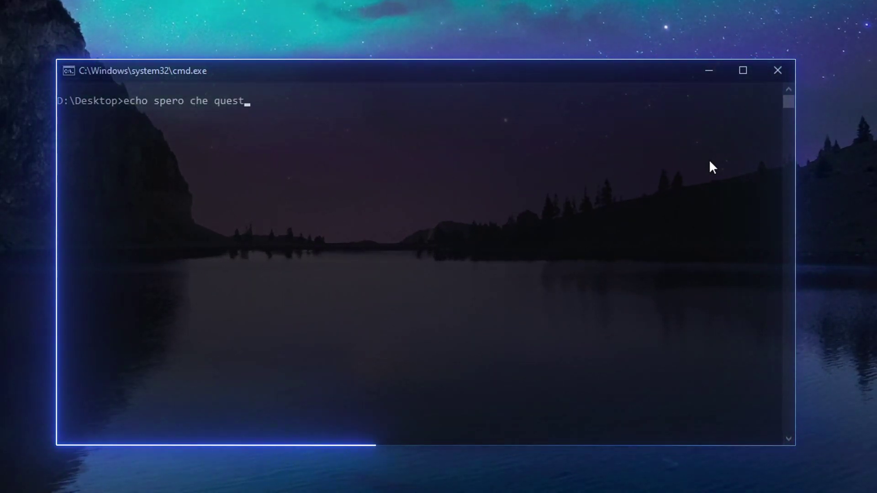
{"action": "key", "text": "BackSpace"}
{"action": "key", "text": "BackSpace"}
{"action": "key", "text": "BackSpace"}
{"action": "key", "text": "BackSpace"}
{"action": "key", "text": "BackSpace"}
{"action": "type", "text": "vi"}
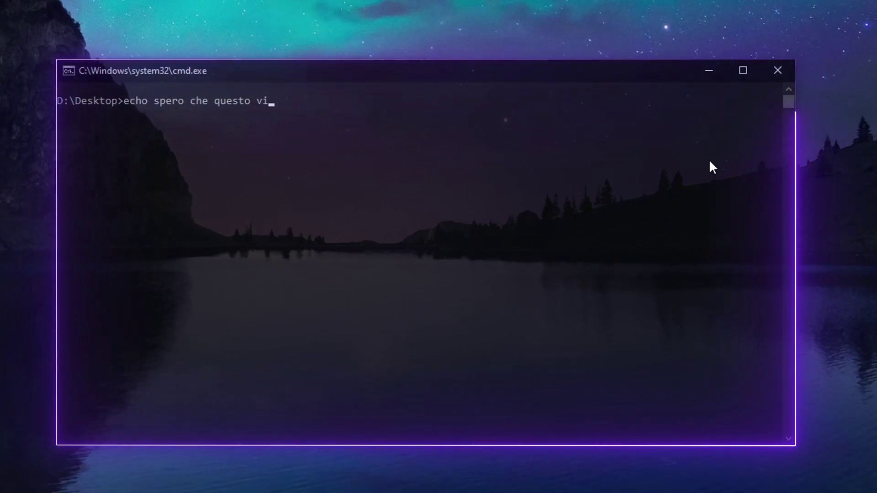
{"action": "type", "text": "deo vi sia pia"}
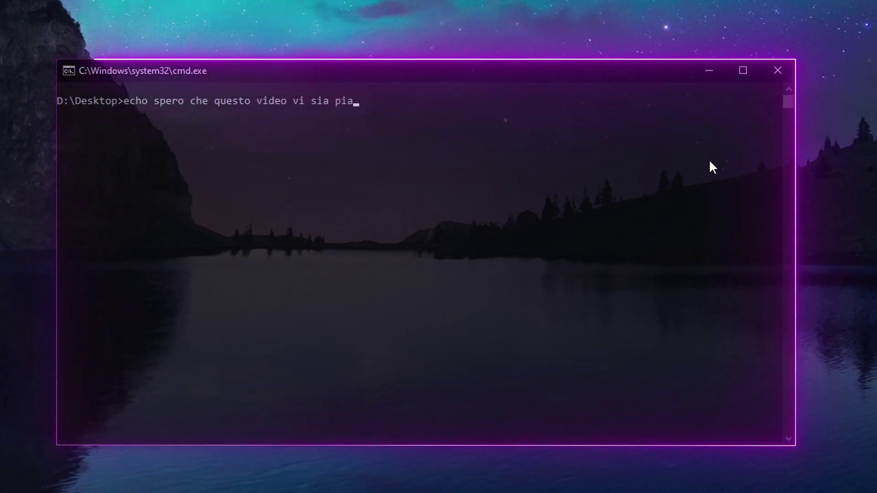
{"action": "type", "text": "ciuto! La"}
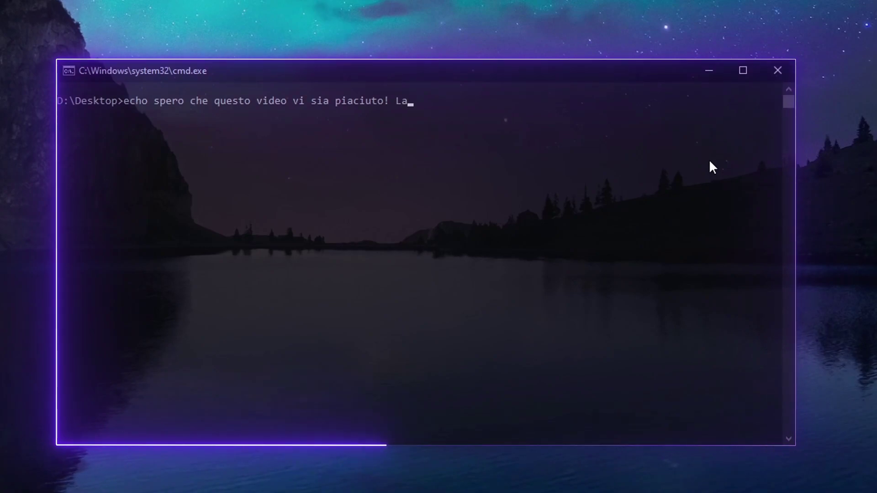
{"action": "type", "text": "sciate e"}
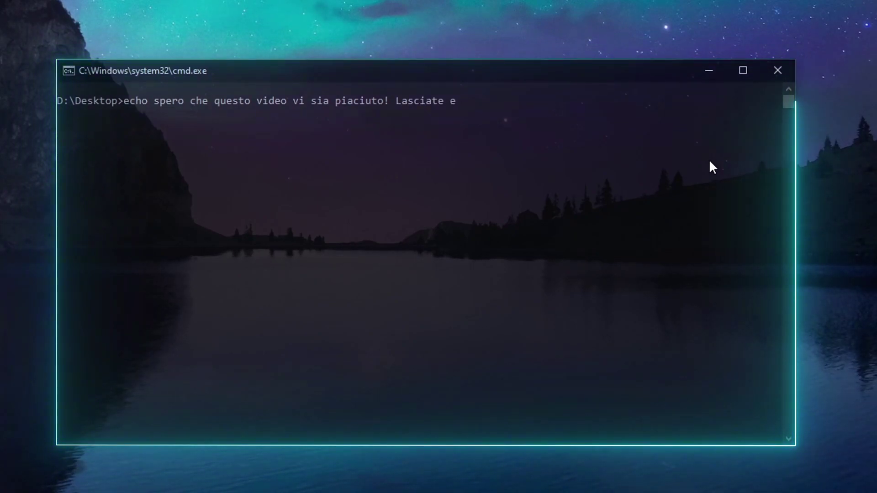
{"action": "key", "text": "BackSpace"}
{"action": "type", "text": "un l"}
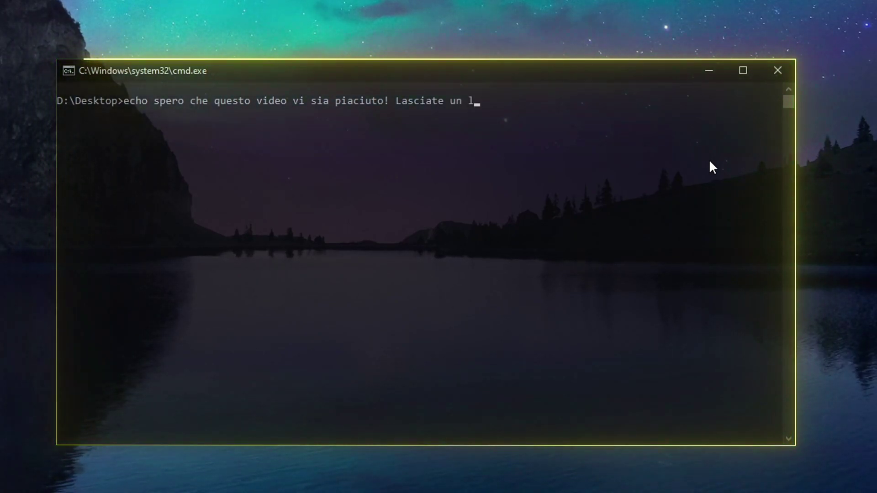
{"action": "type", "text": "ike, iscrivetevi e "}
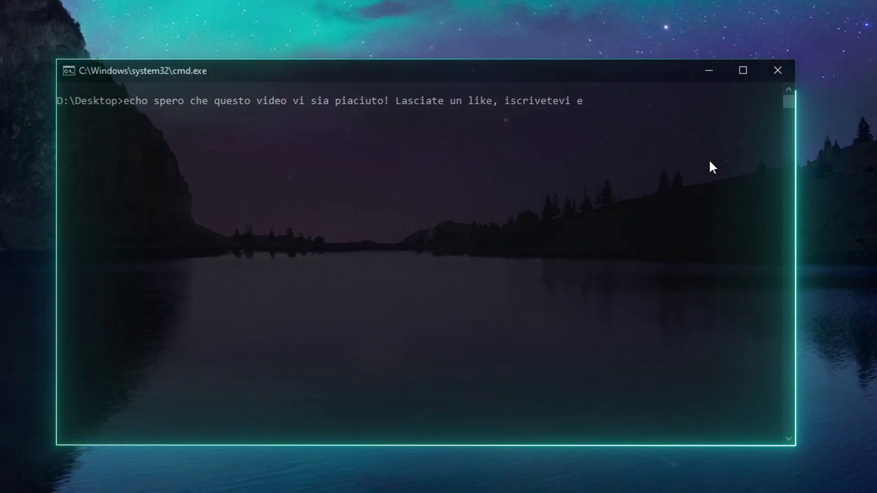
{"action": "type", "text": "condi"}
{"action": "type", "text": "videt"}
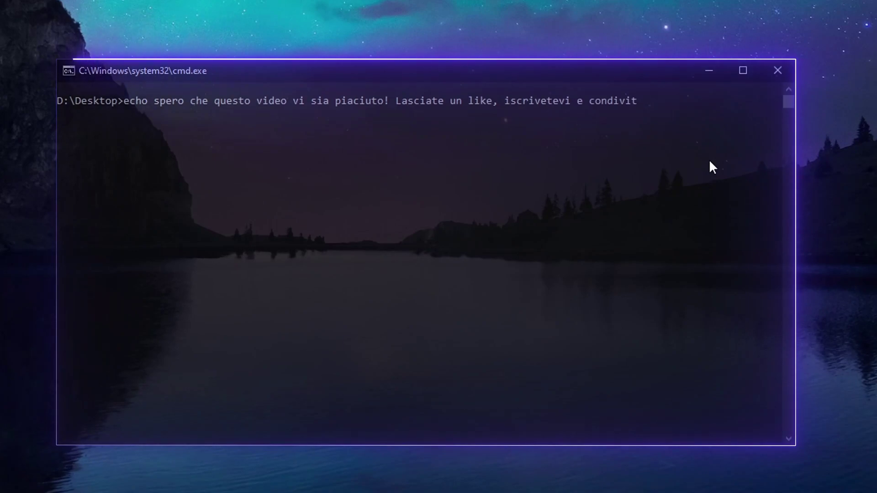
{"action": "key", "text": "BackSpace"}
{"action": "type", "text": "dete"}
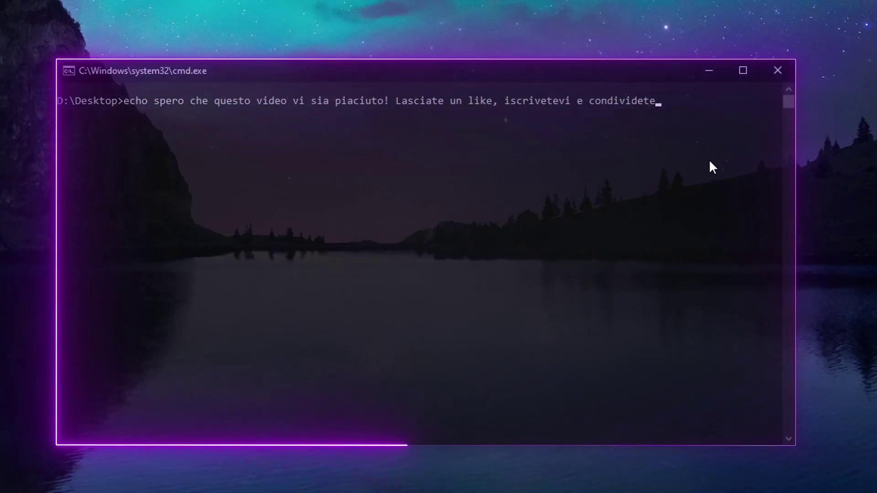
{"action": "type", "text": "! "}
{"action": "type", "text": "G"}
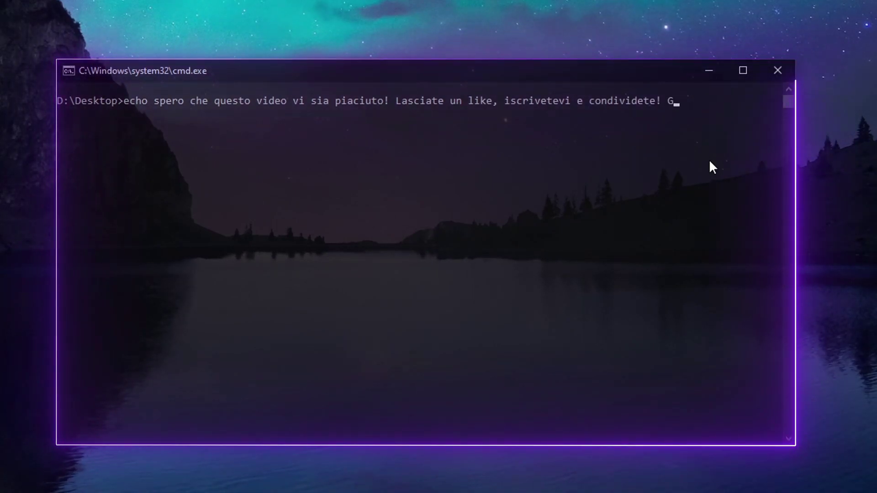
{"action": "type", "text": "razie "}
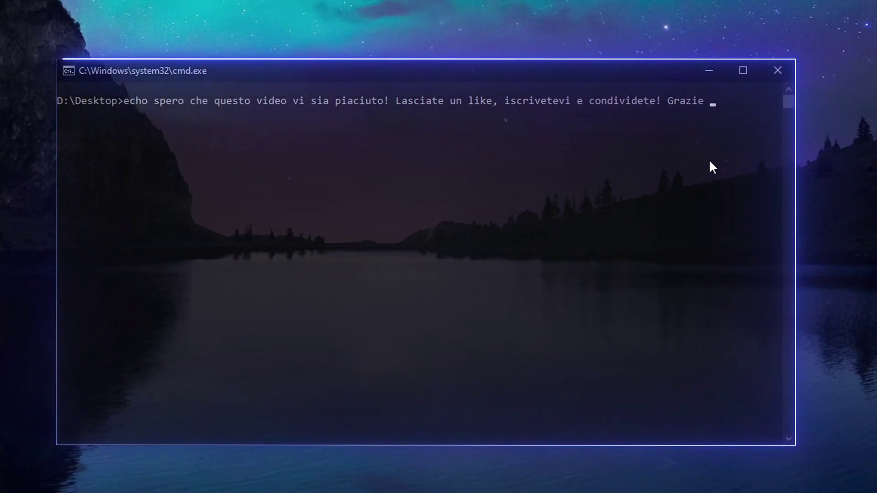
{"action": "type", "text": "per la visione"}
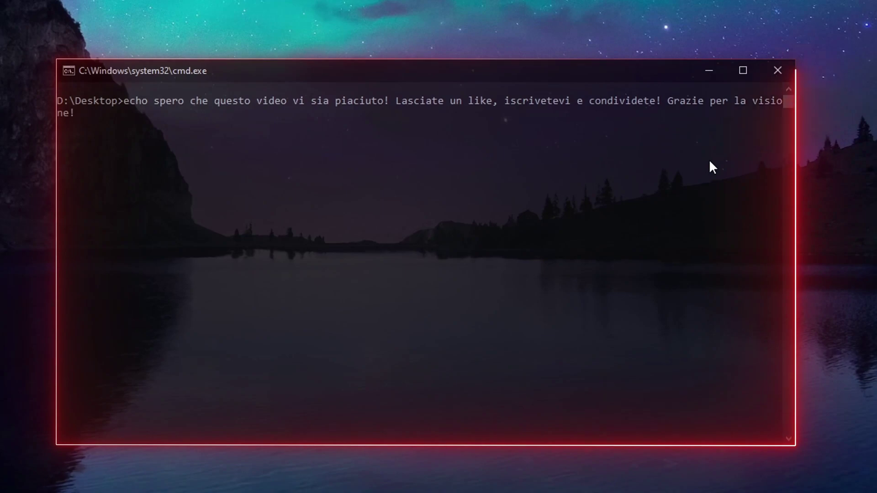
{"action": "type", "text": "!"}
{"action": "key", "text": "Return"}
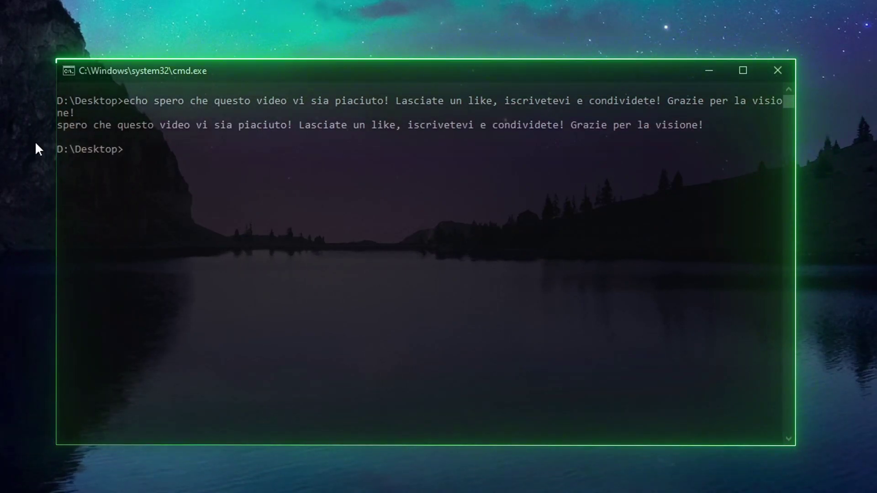
{"action": "left_click_drag", "start_coordinate": [707, 125], "coordinate": [140, 125]}
{"action": "left_click", "coordinate": [602, 172]}
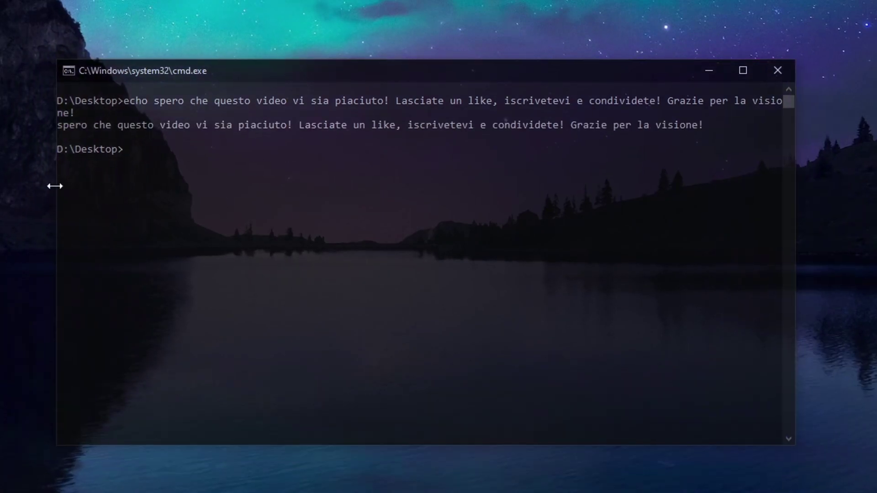